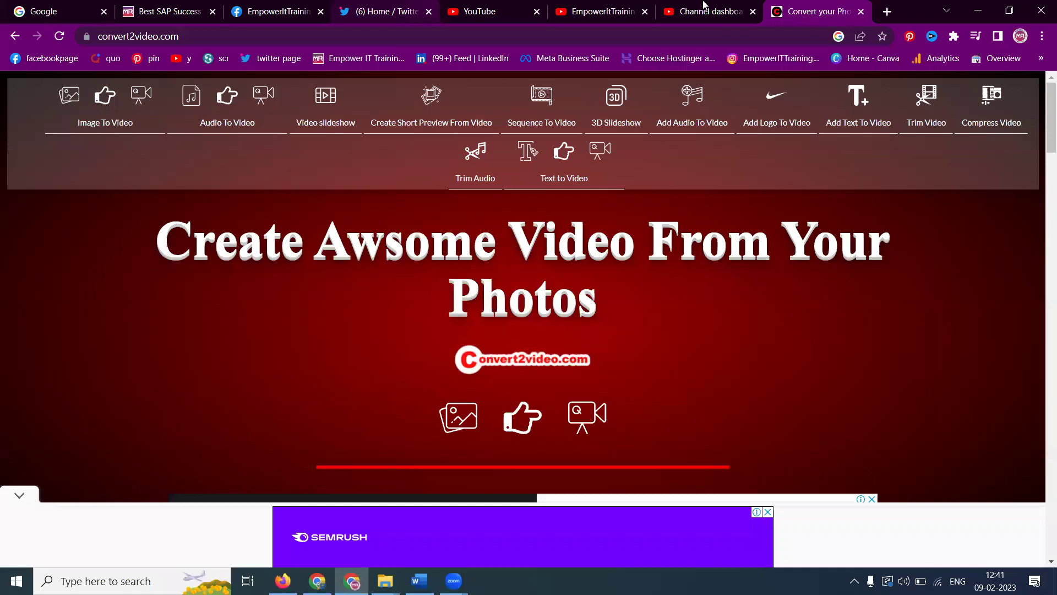
- Open the channel's Audio library in YouTube Studio and remove the Snowy Peaks filter chip
click(705, 6)
scroll(33, 264, down, 3)
scroll(47, 385, down, 1)
scroll(60, 374, up, 2)
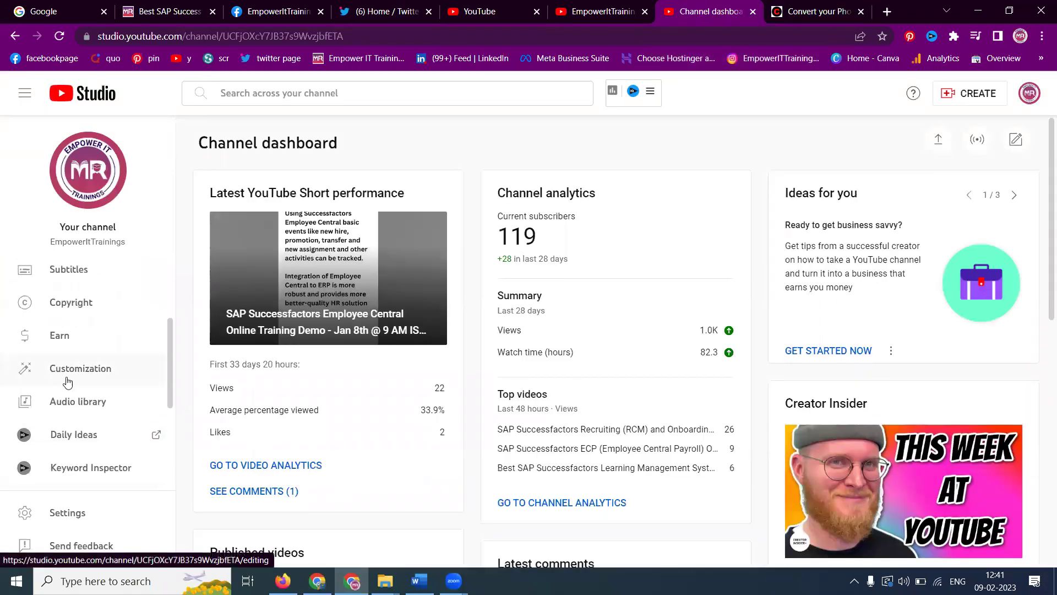
click(76, 403)
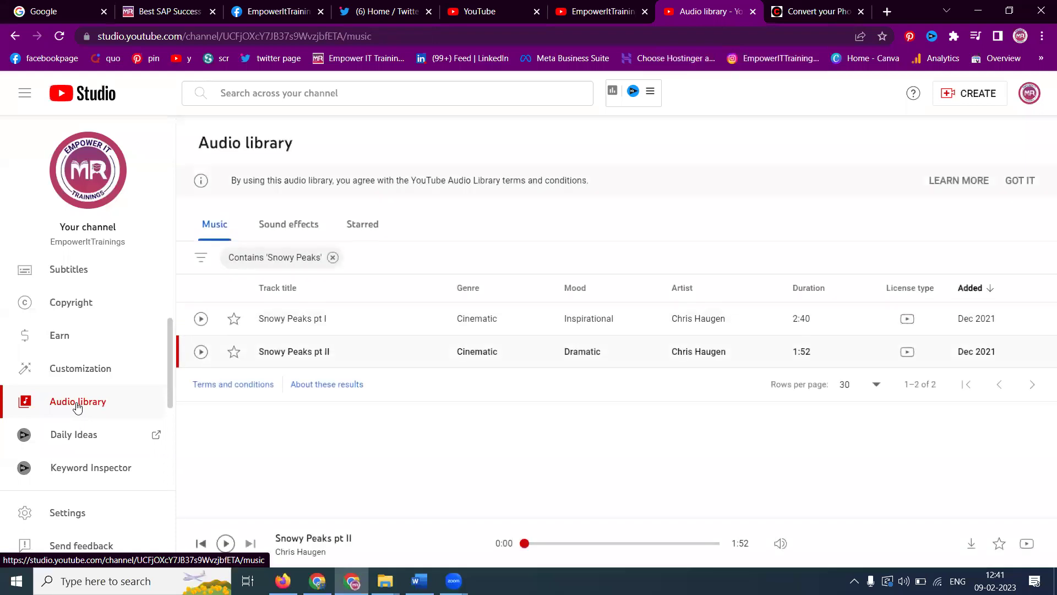
click(333, 258)
scroll(325, 347, down, 5)
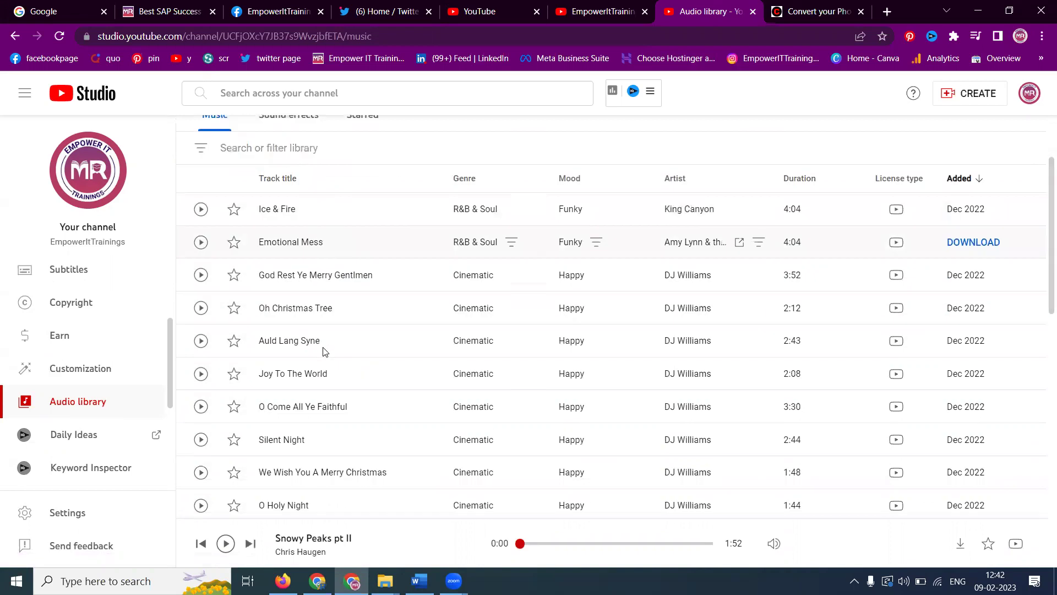
mouse_move(385, 580)
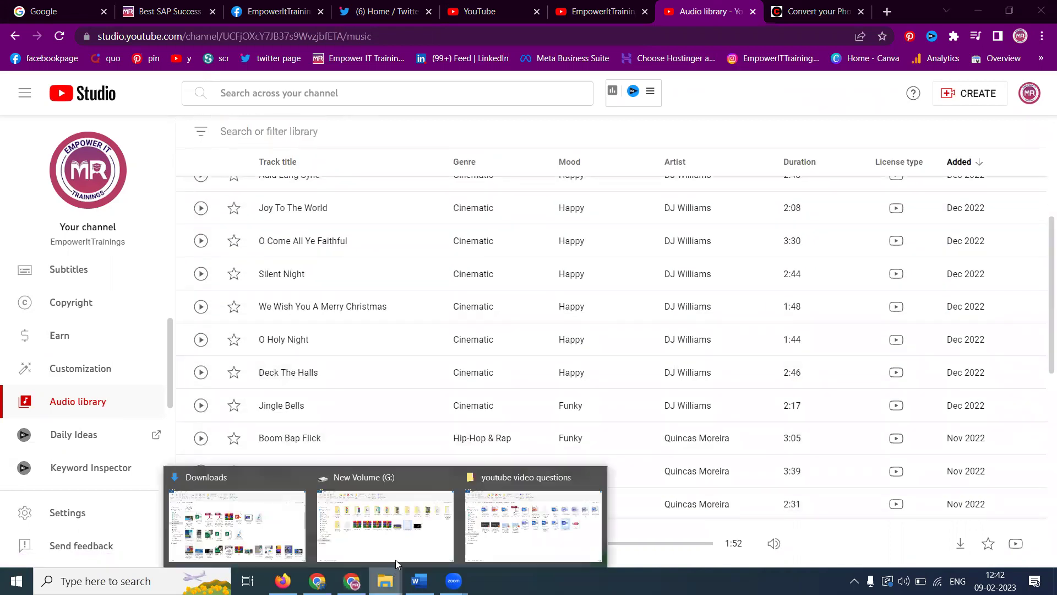
- Briefly view the Downloads folder window, then preview the open Explorer windows
click(276, 521)
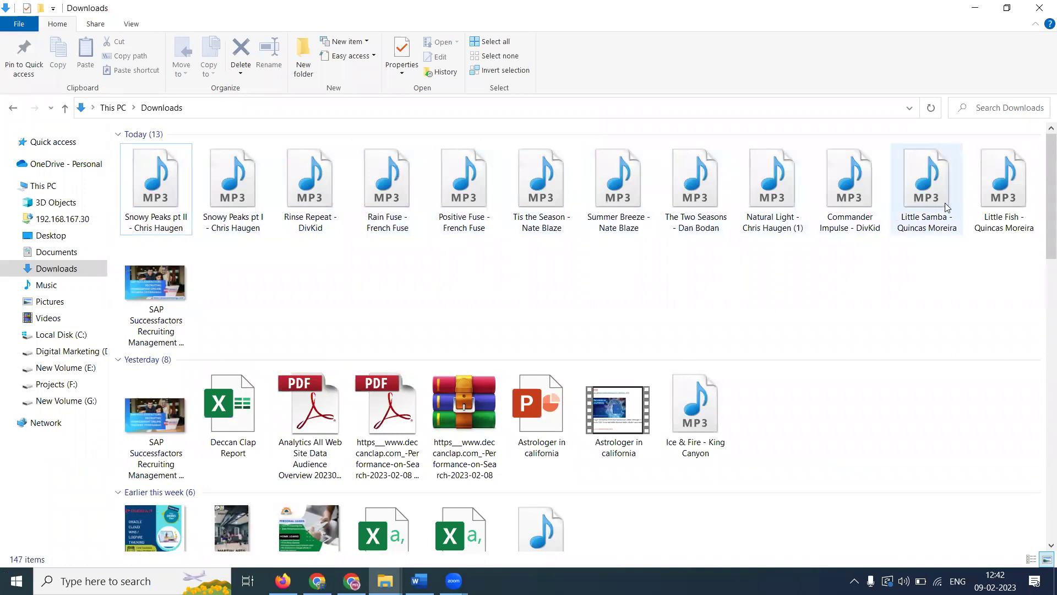
click(975, 8)
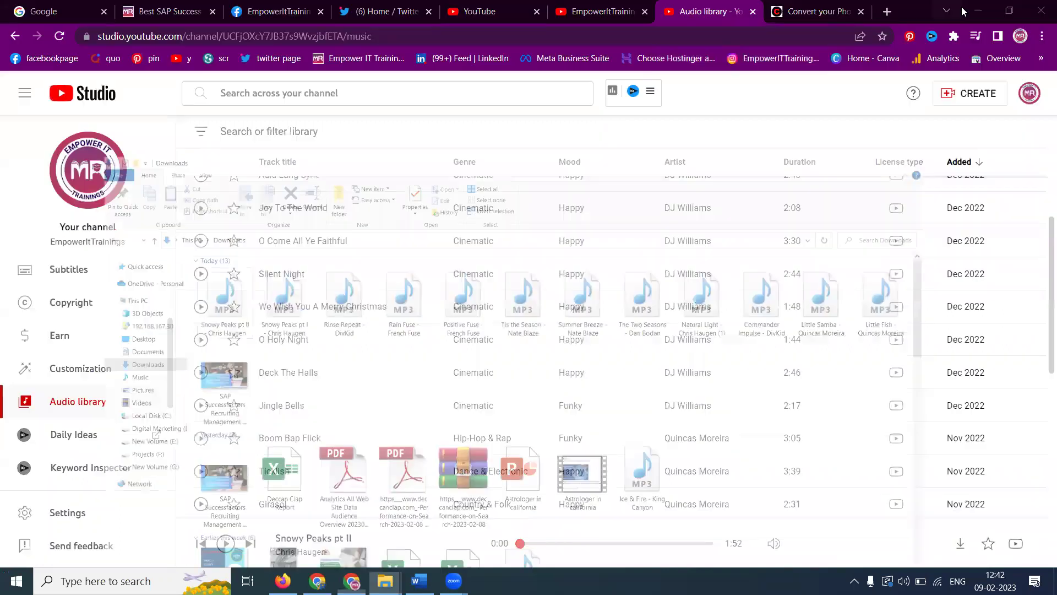
click(385, 581)
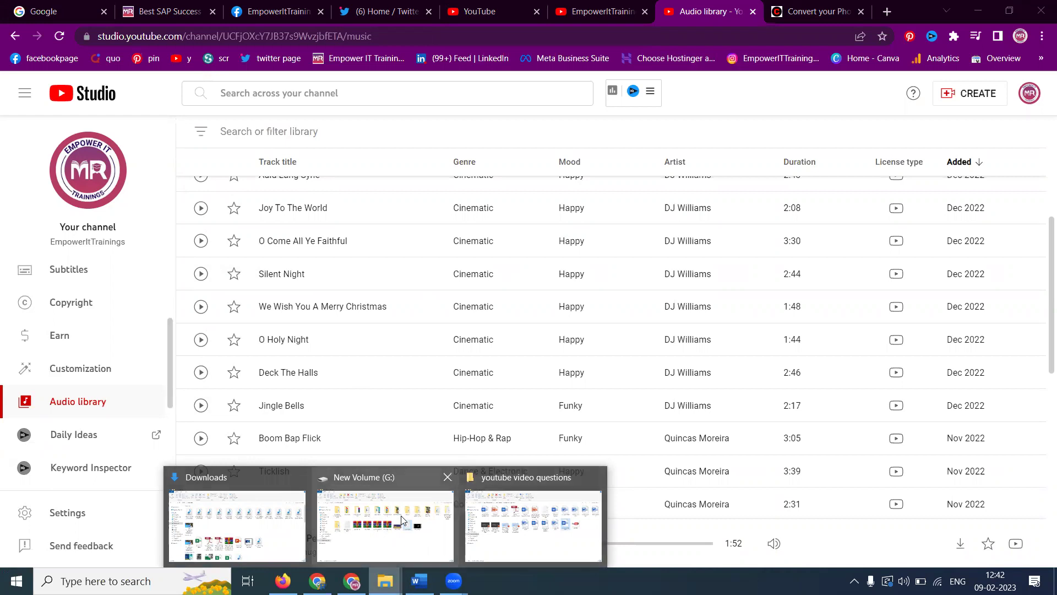
- Browse Projects (F:) > empowerittrainings > ppt and pdf and videos > Employee Central Time Management, then return to convert2video.com
click(402, 520)
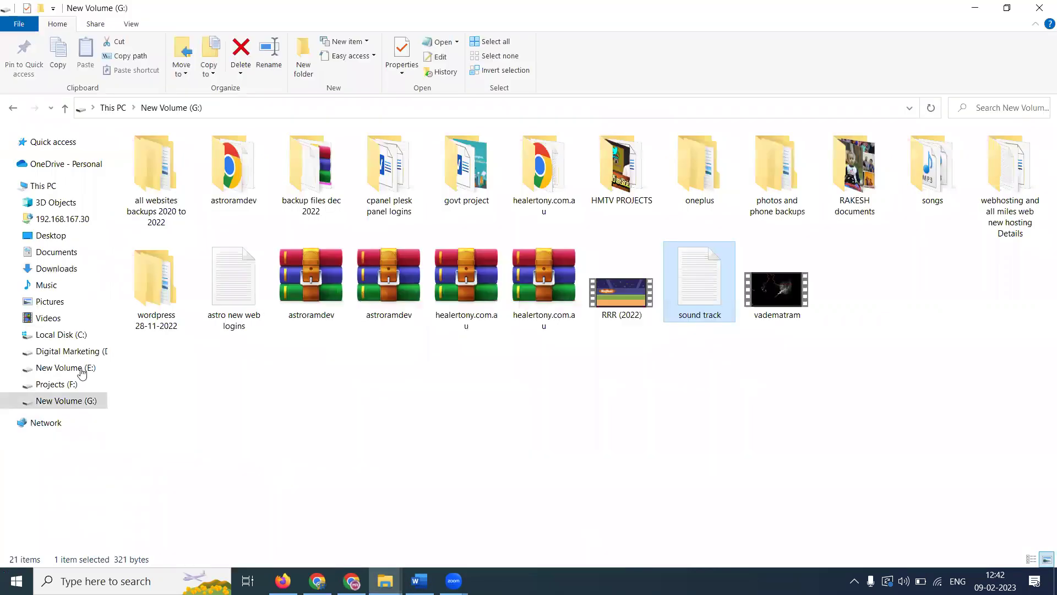
click(64, 385)
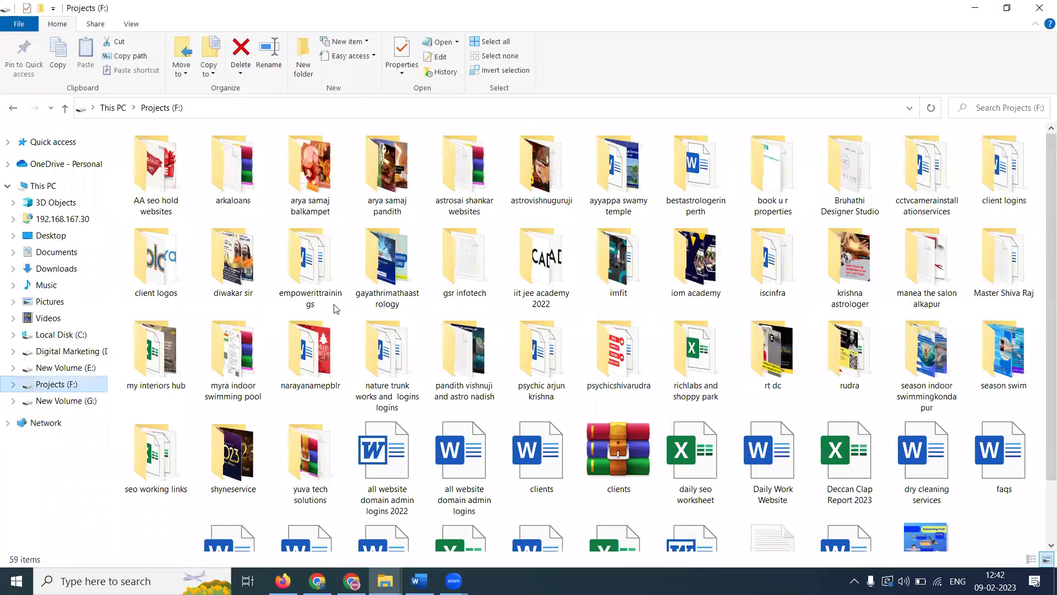
double_click(326, 281)
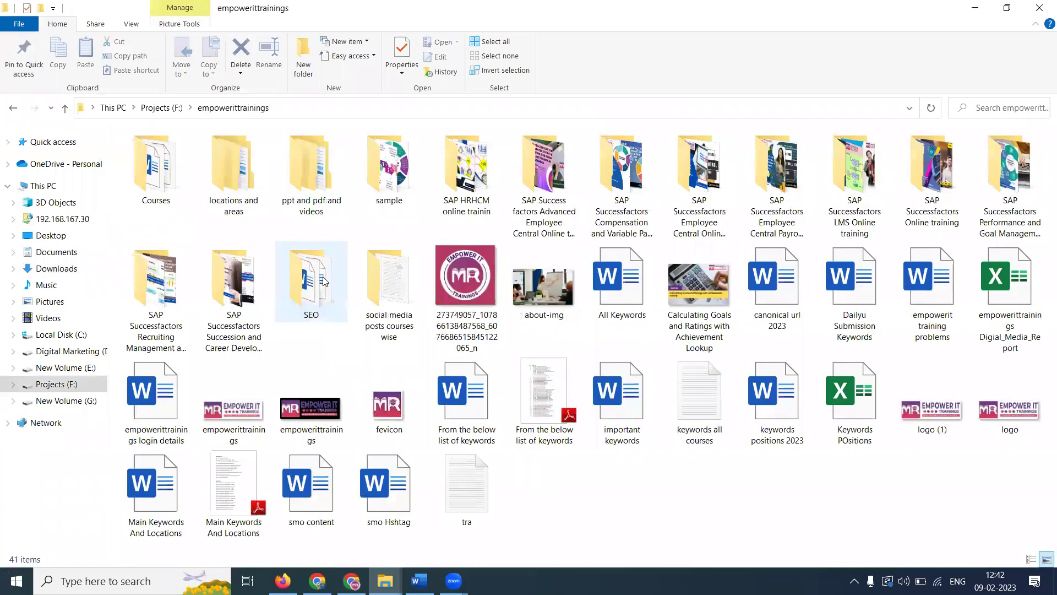
double_click(321, 182)
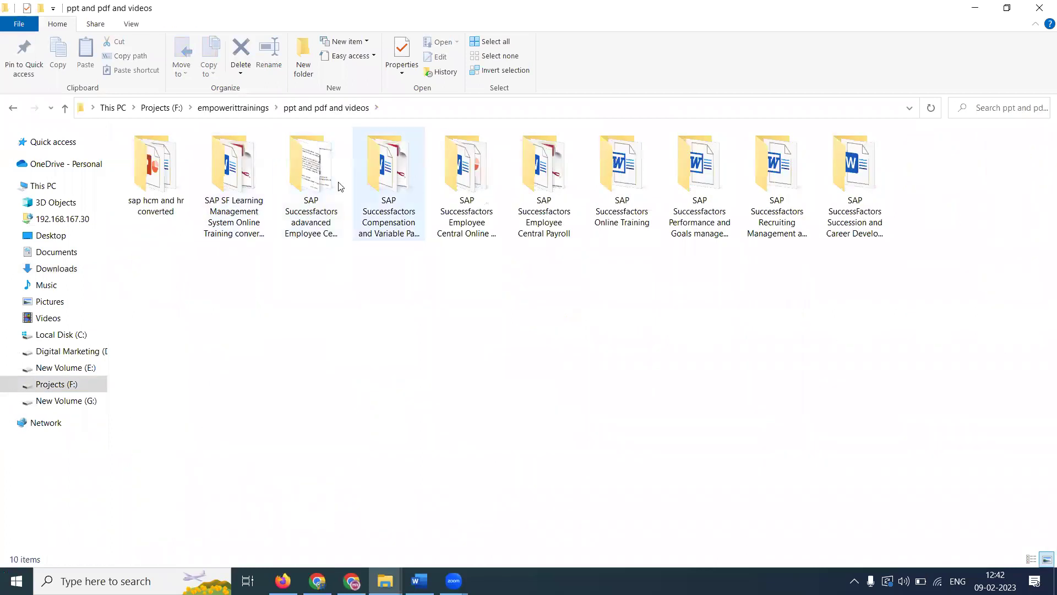
double_click(301, 183)
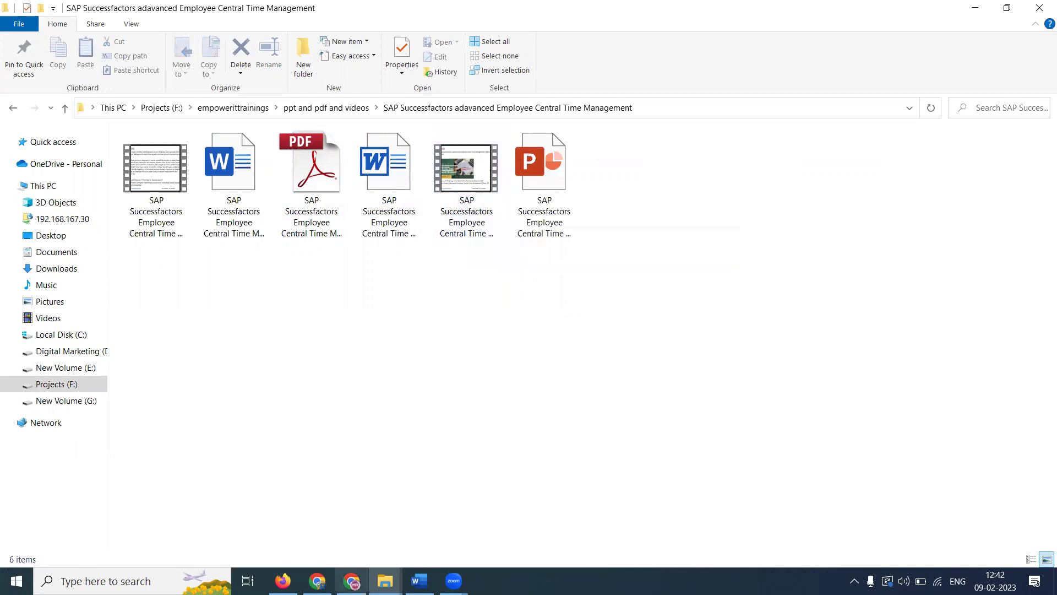
click(352, 580)
click(793, 8)
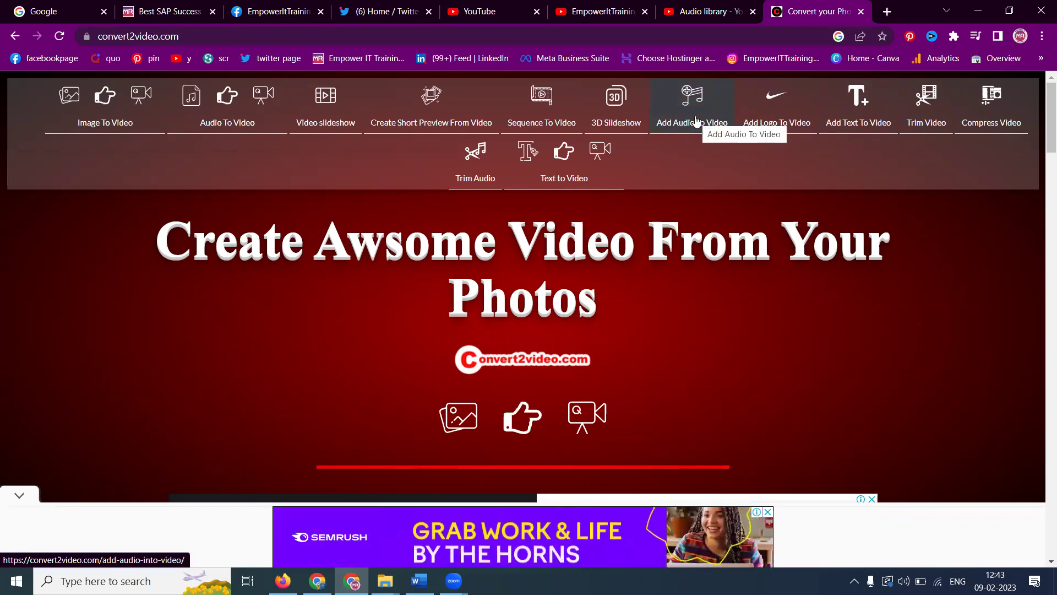
- Open the Add Audio To Video tool and dismiss the full-page advertisement
click(697, 121)
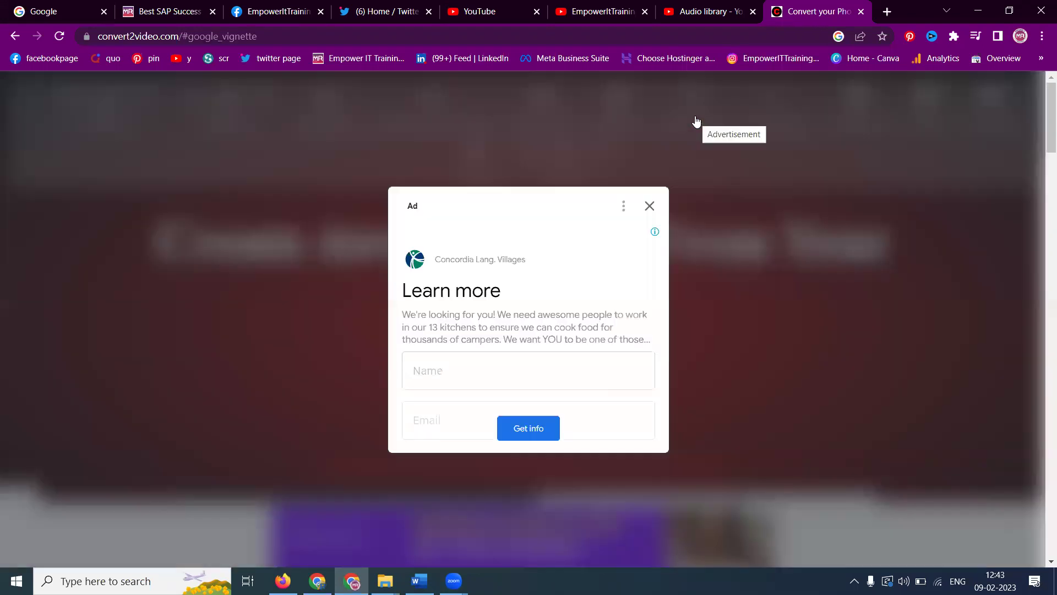
click(650, 207)
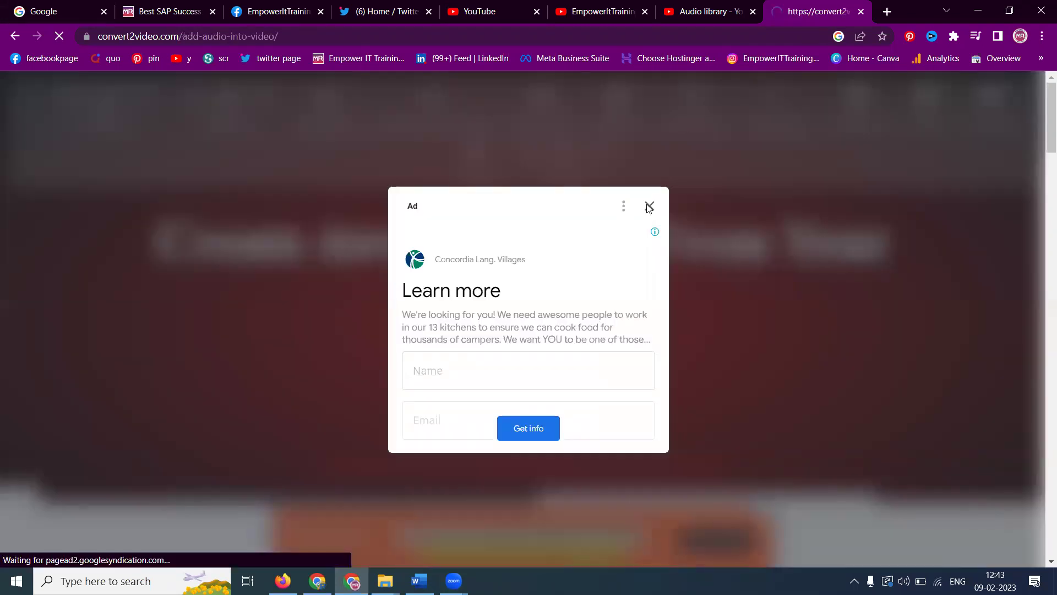
scroll(501, 187, down, 3)
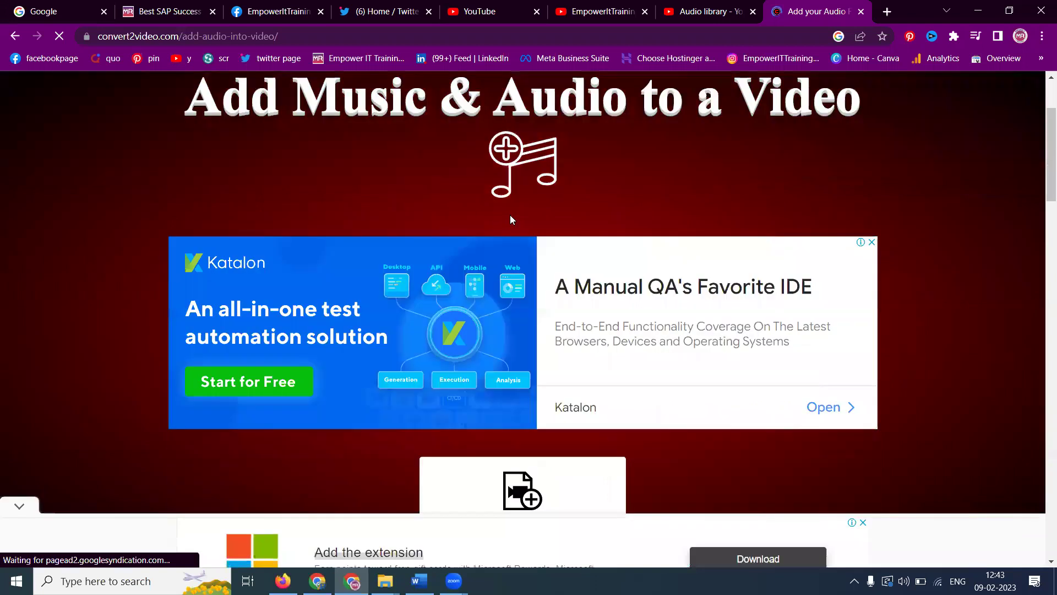
scroll(516, 152, down, 5)
scroll(512, 157, down, 1)
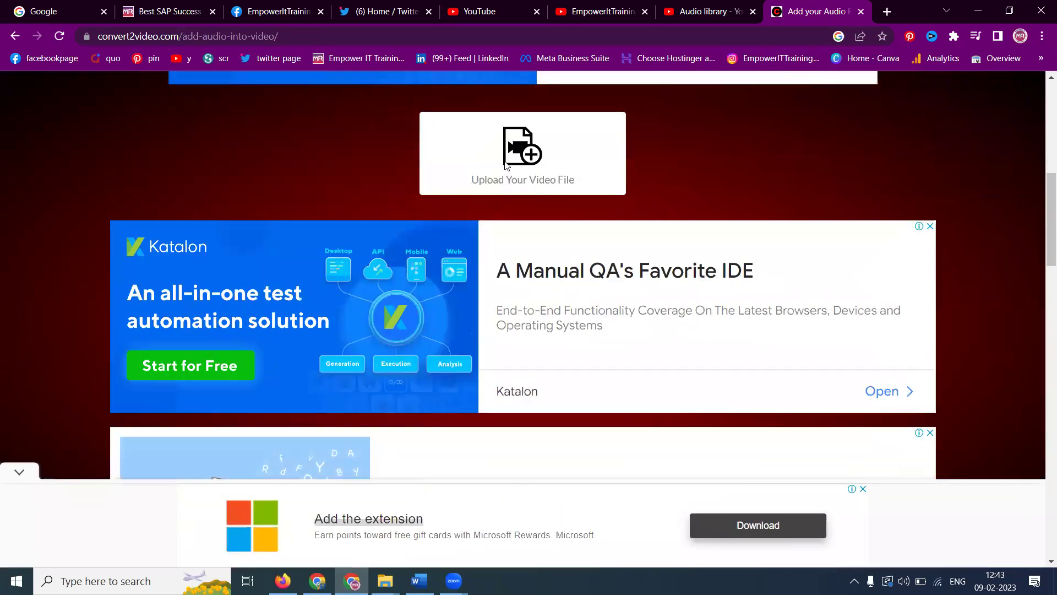
- Upload the second video from the Employee Central Time Management folder on Projects (F:)
click(506, 164)
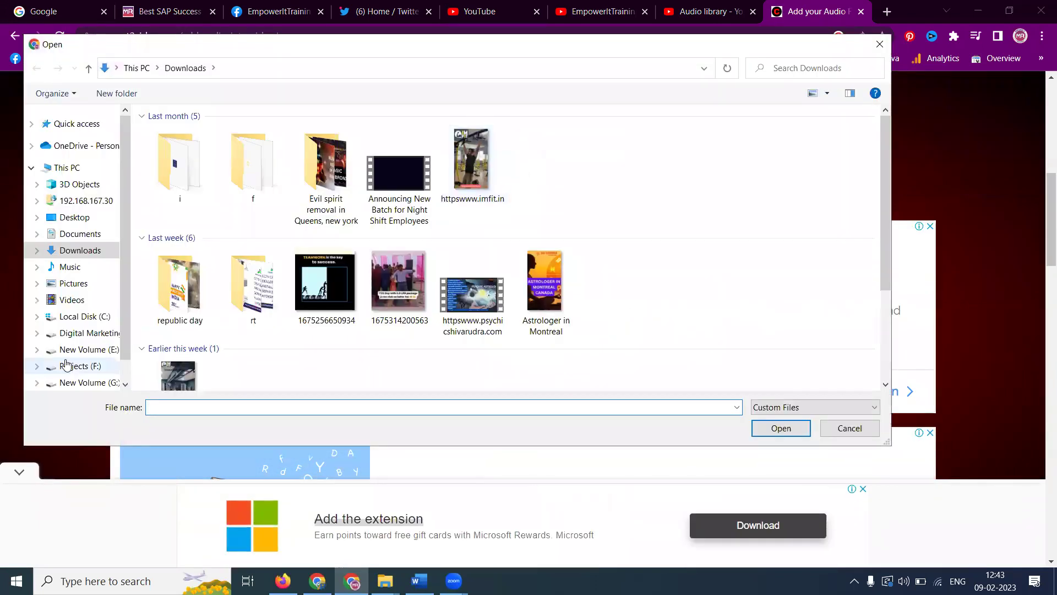
click(77, 366)
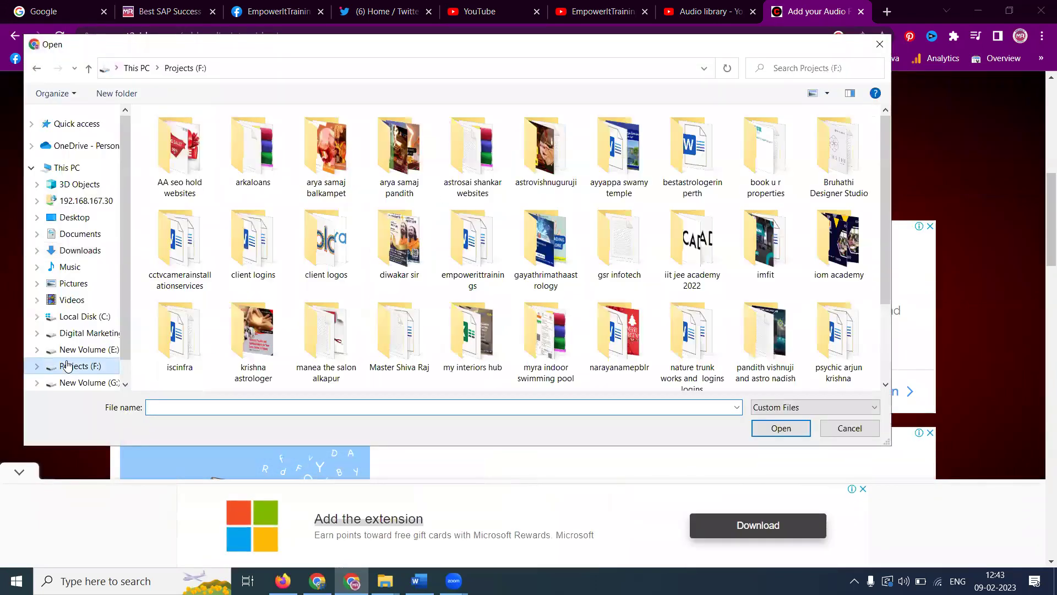
double_click(490, 262)
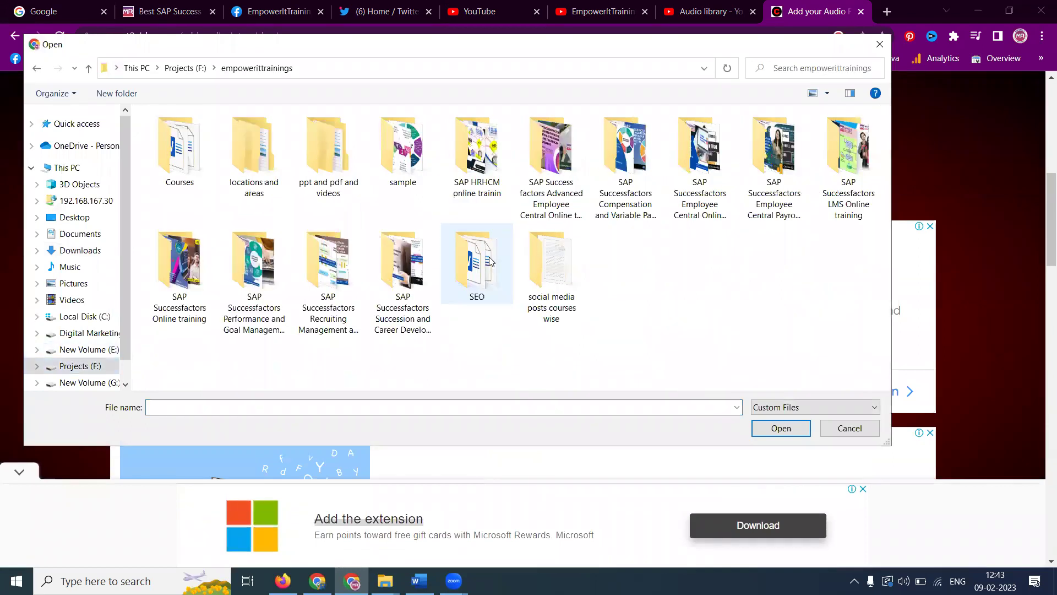
double_click(318, 173)
double_click(261, 167)
double_click(261, 167)
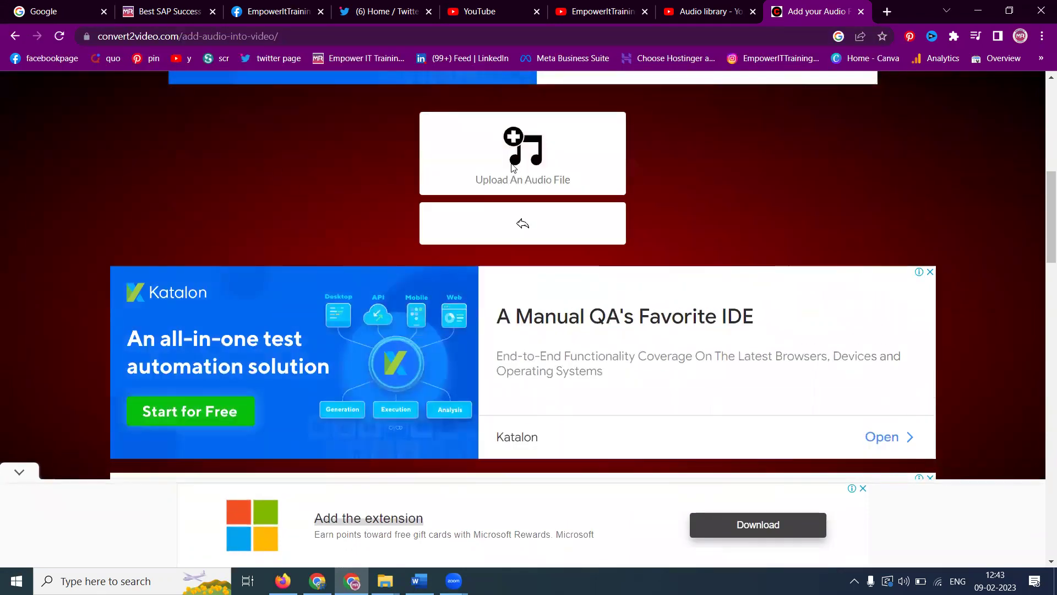
- Upload 'Natural Light - Chris Haugen (1)' from Downloads as the video's audio track
click(518, 162)
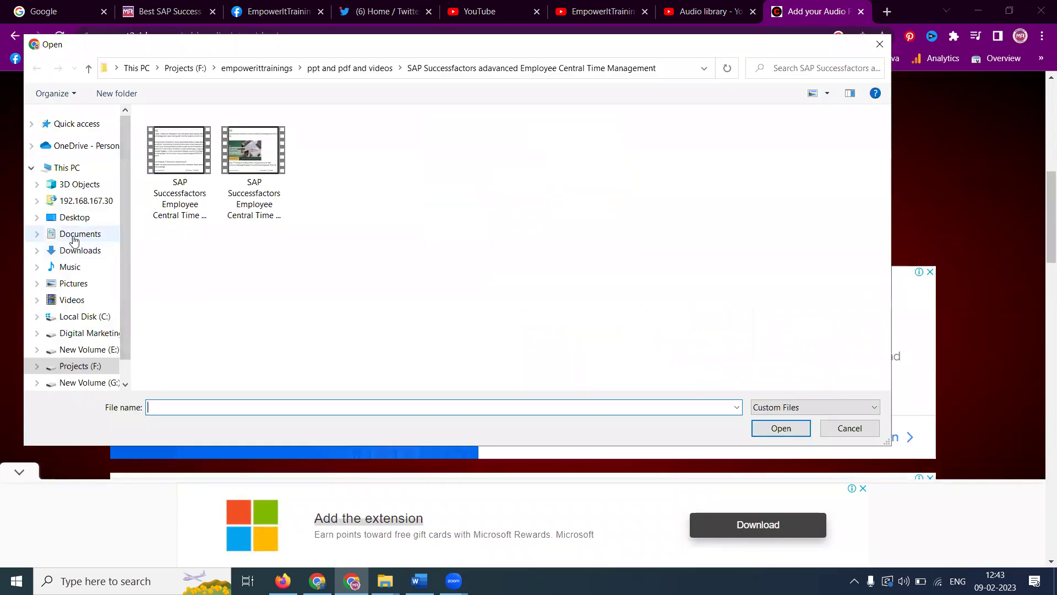
click(74, 249)
scroll(328, 207, down, 5)
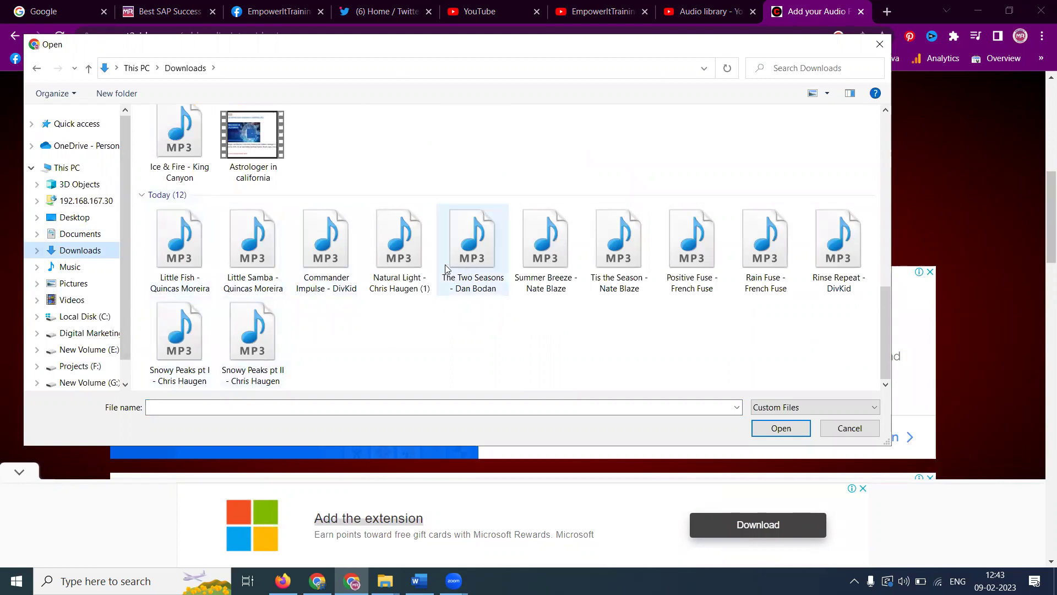
double_click(413, 258)
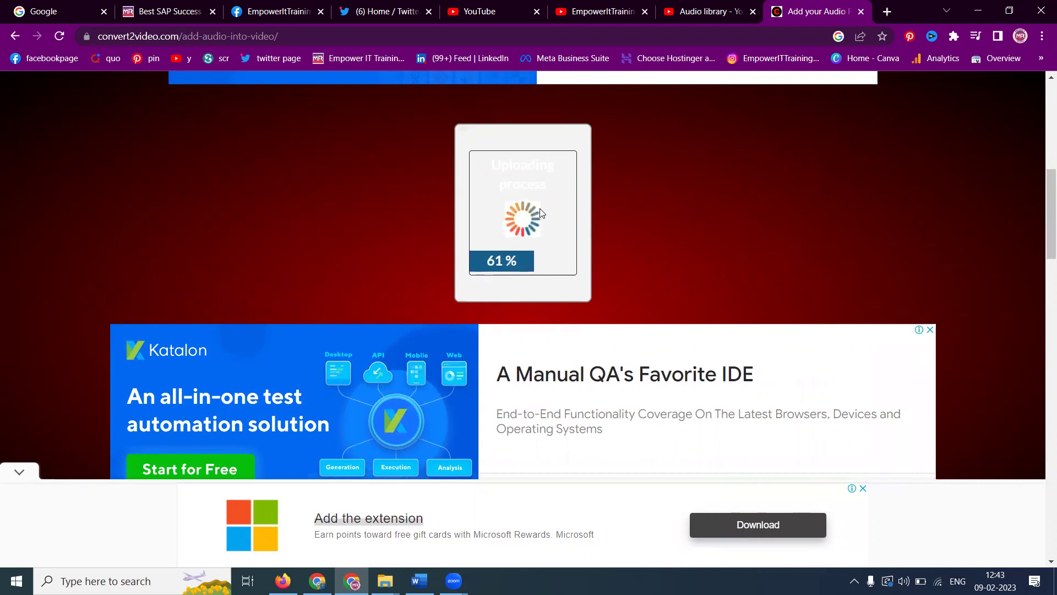
- Check the YouTube audio library while the merge runs, then return to the conversion progress page
click(694, 6)
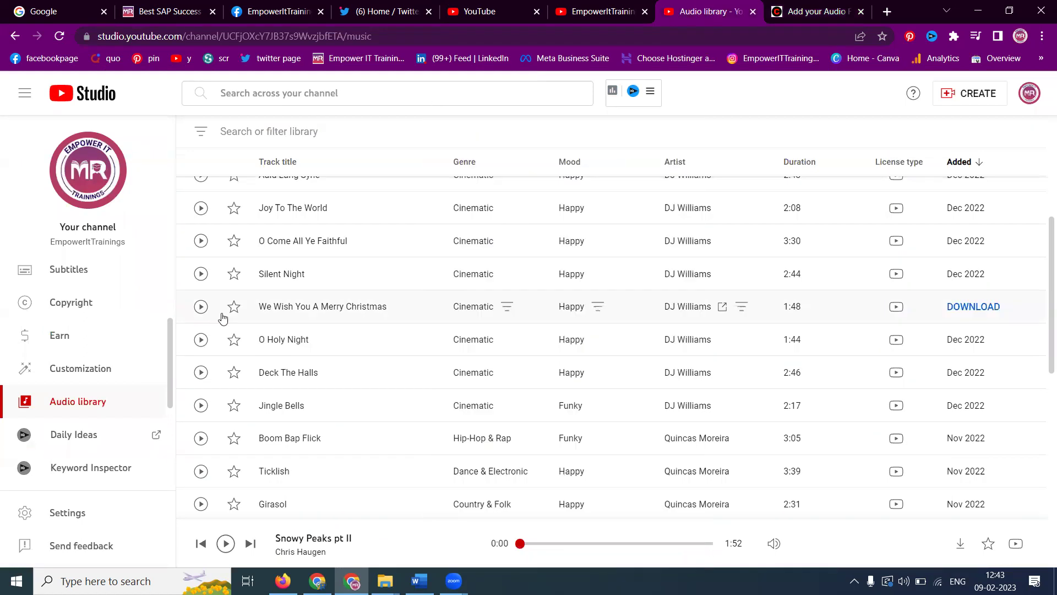
mouse_move(374, 405)
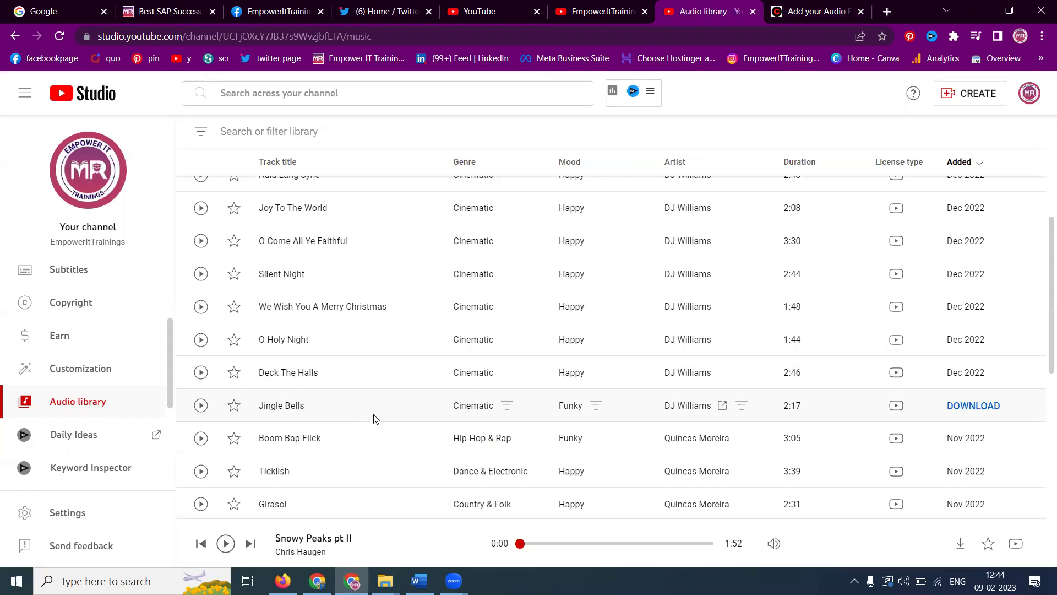
click(812, 11)
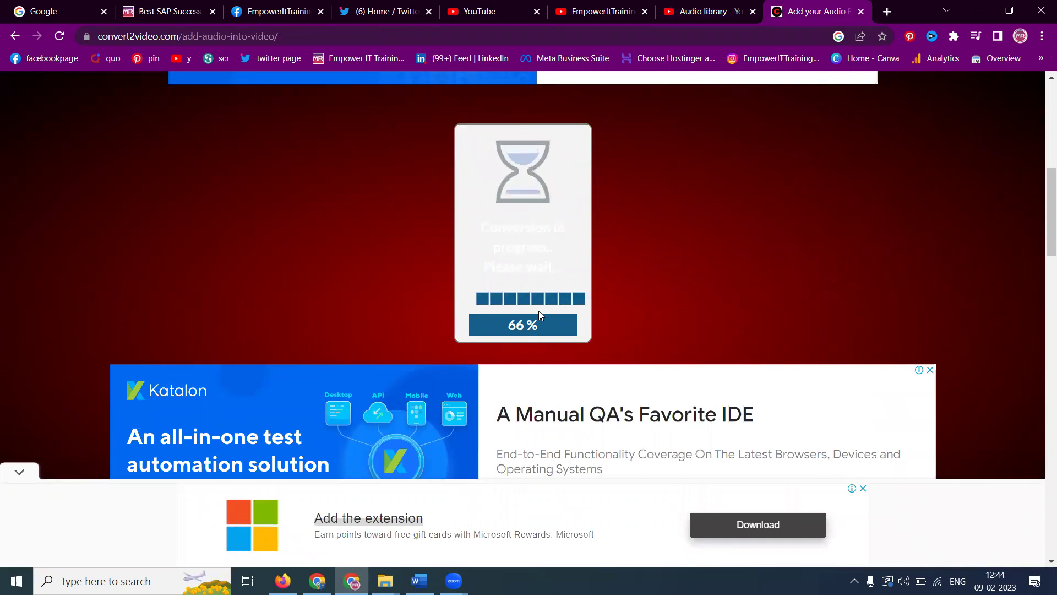
scroll(658, 271, up, 2)
scroll(657, 271, up, 3)
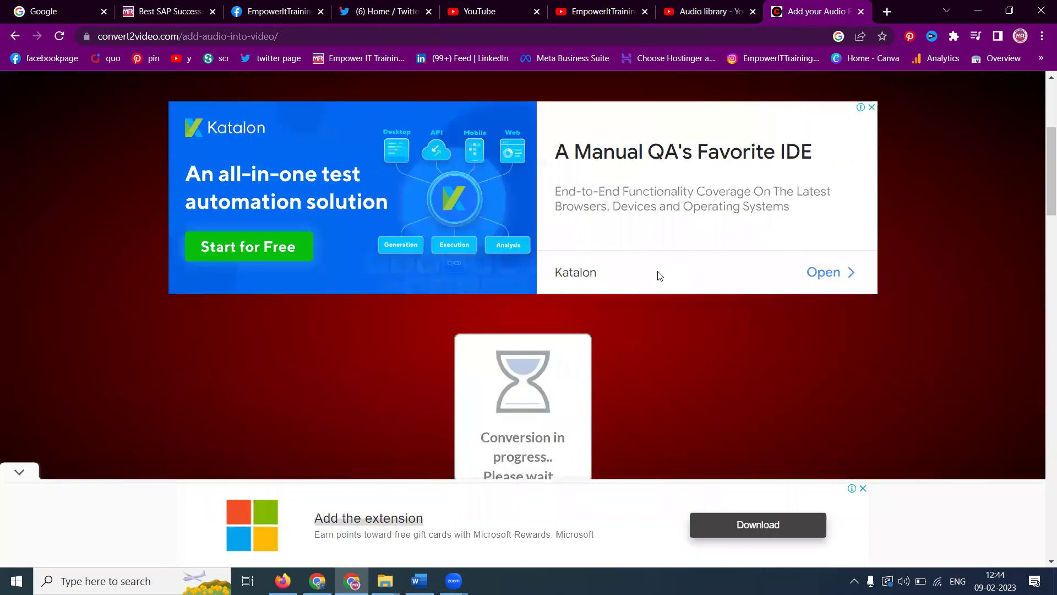
scroll(658, 271, up, 4)
scroll(657, 276, up, 1)
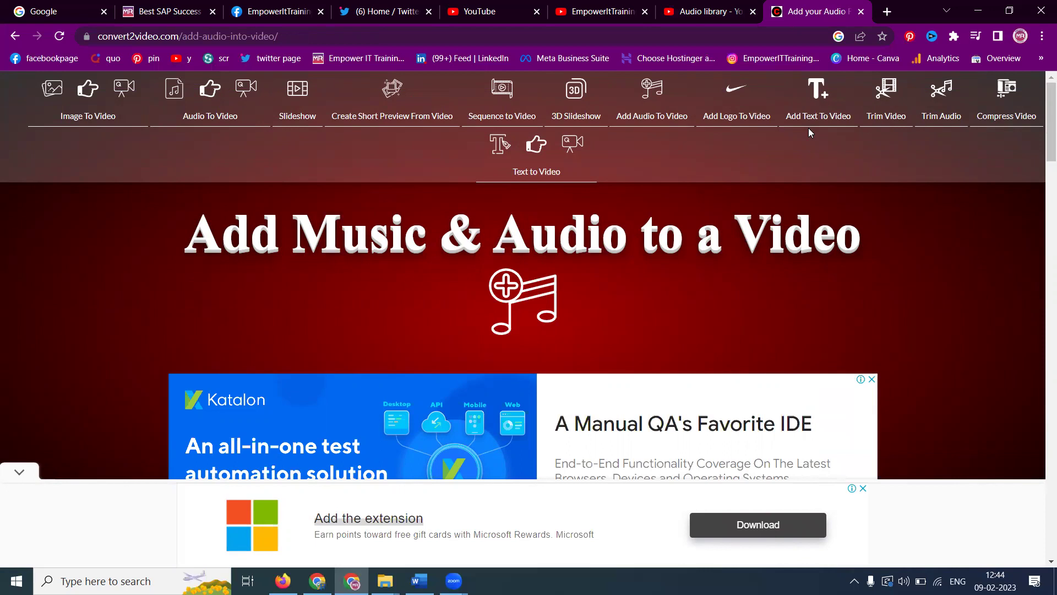
- Pause the converted video, download it as MP4 via the ⋮ menu, and bring up File Explorer
scroll(644, 193, down, 3)
scroll(627, 226, down, 4)
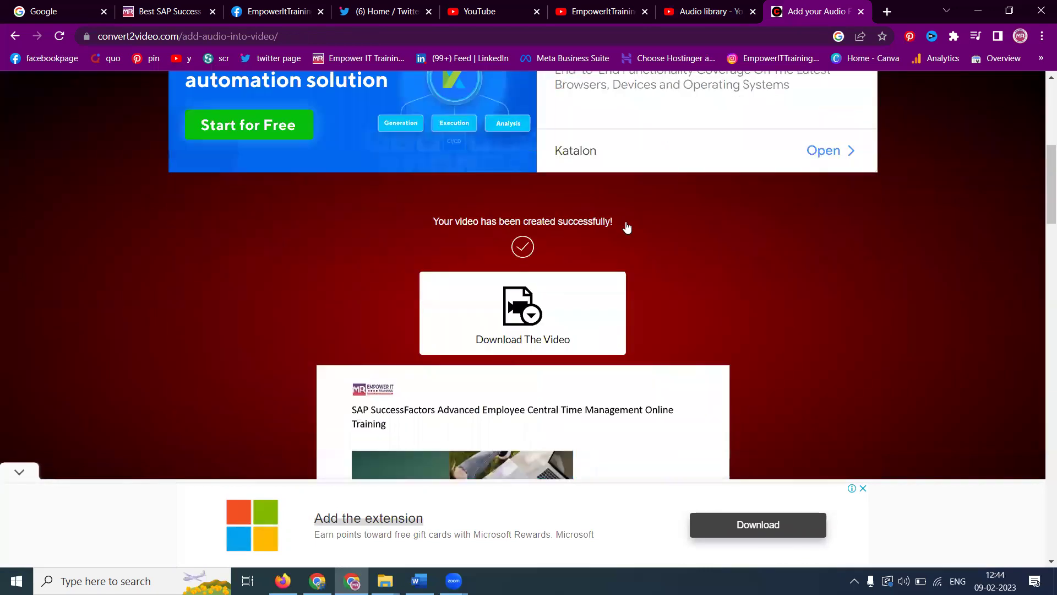
scroll(605, 242, down, 3)
scroll(574, 259, down, 3)
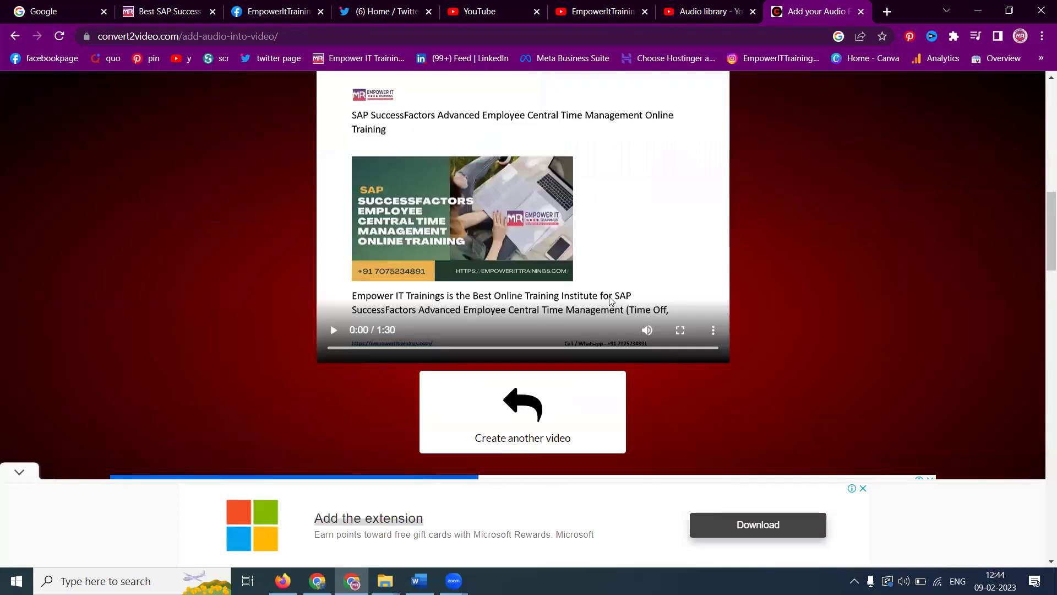
click(334, 332)
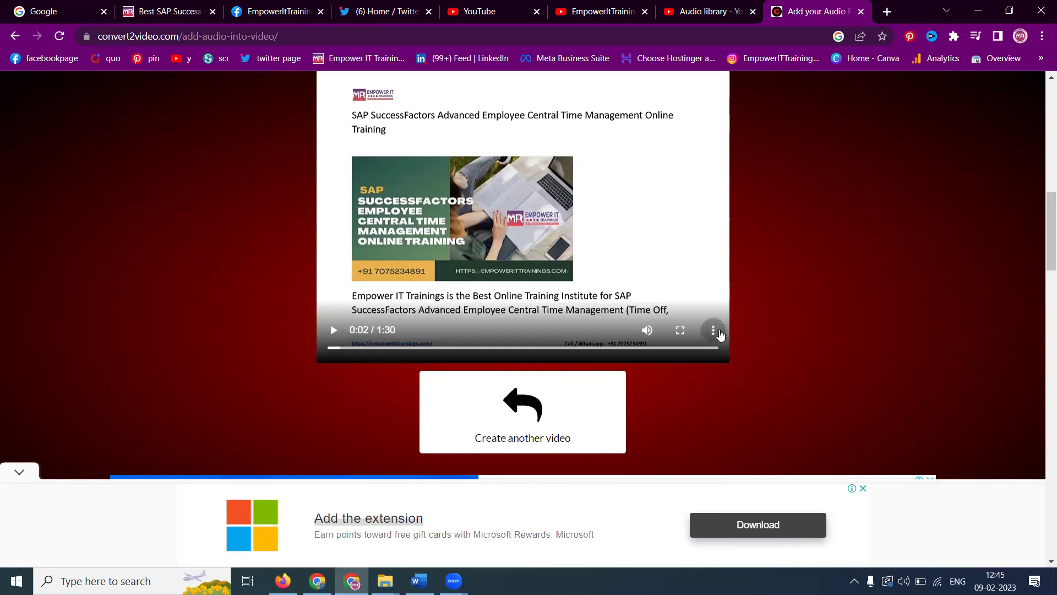
click(715, 332)
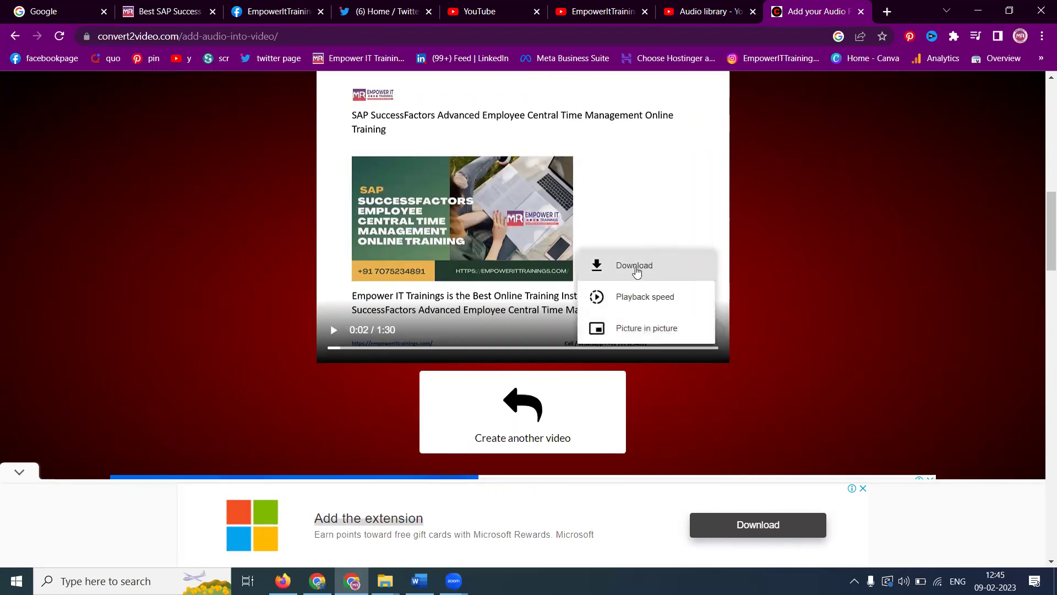
click(628, 275)
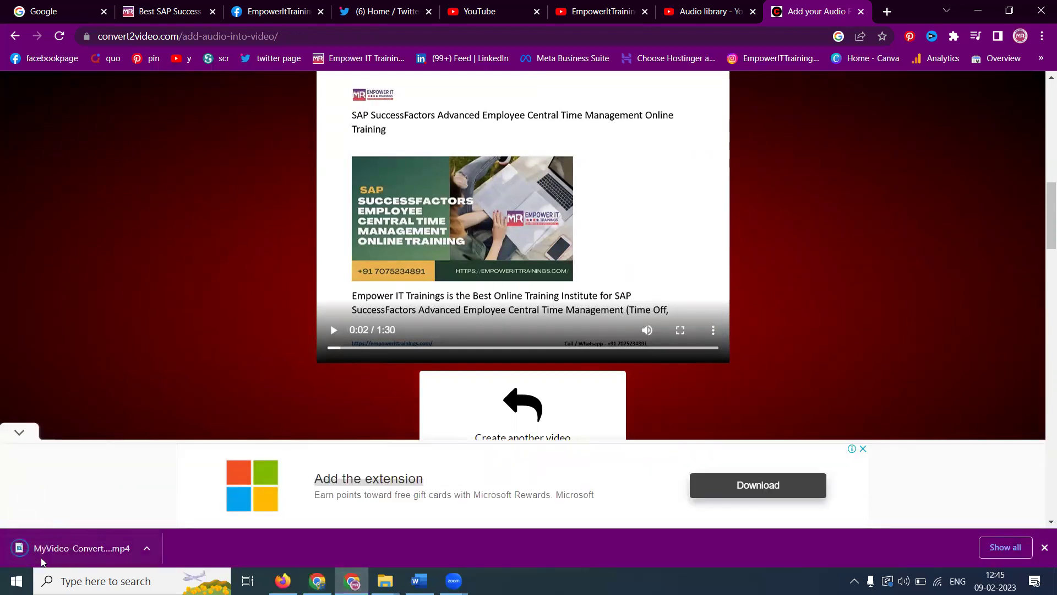
click(385, 580)
- Switch to the Downloads folder and confirm the 2.64 MB, 1:30 MyVideo-Convert2video-com MP4
click(402, 548)
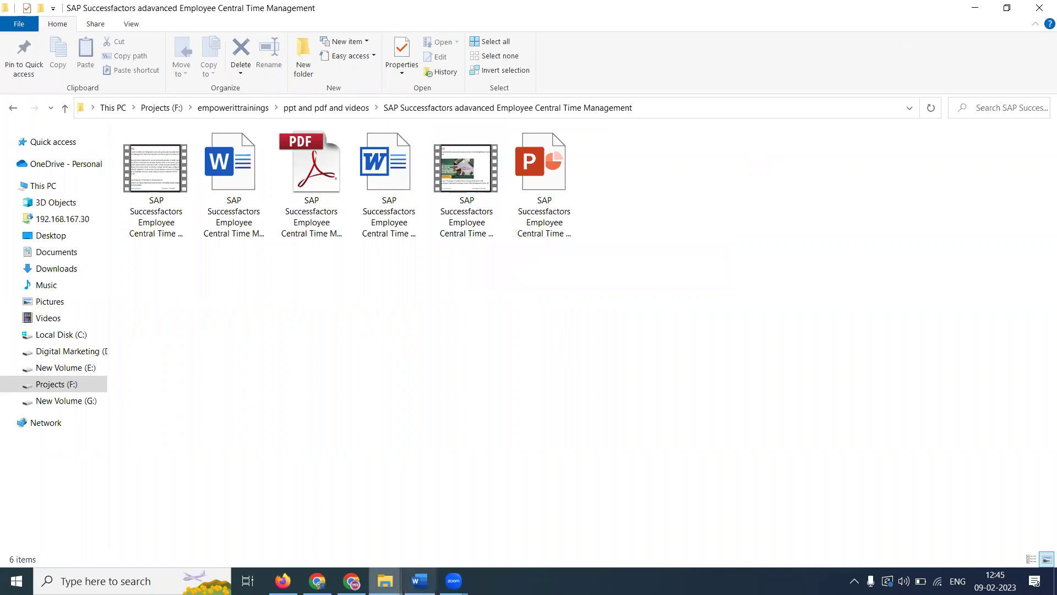
click(385, 581)
click(259, 518)
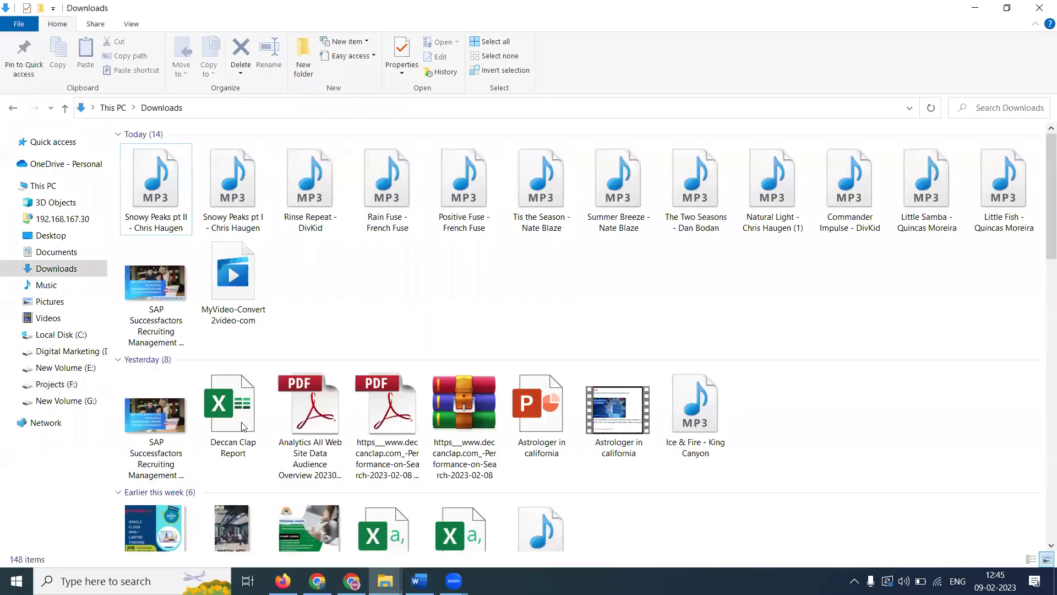
mouse_move(233, 285)
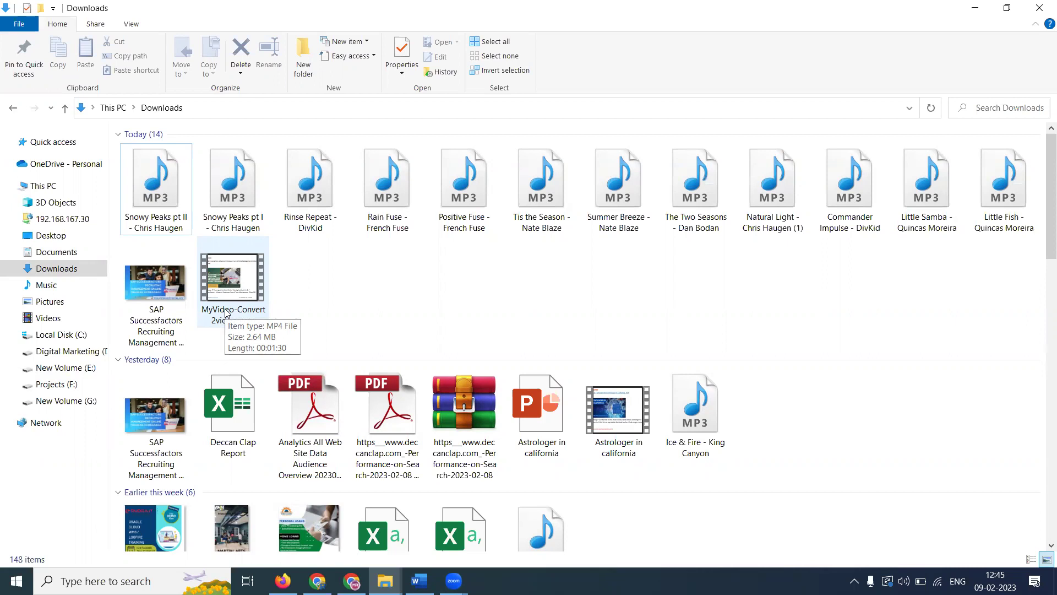
- Go to canva.com in a new Chrome tab and create a blank 'Untitled design - Video'
click(351, 581)
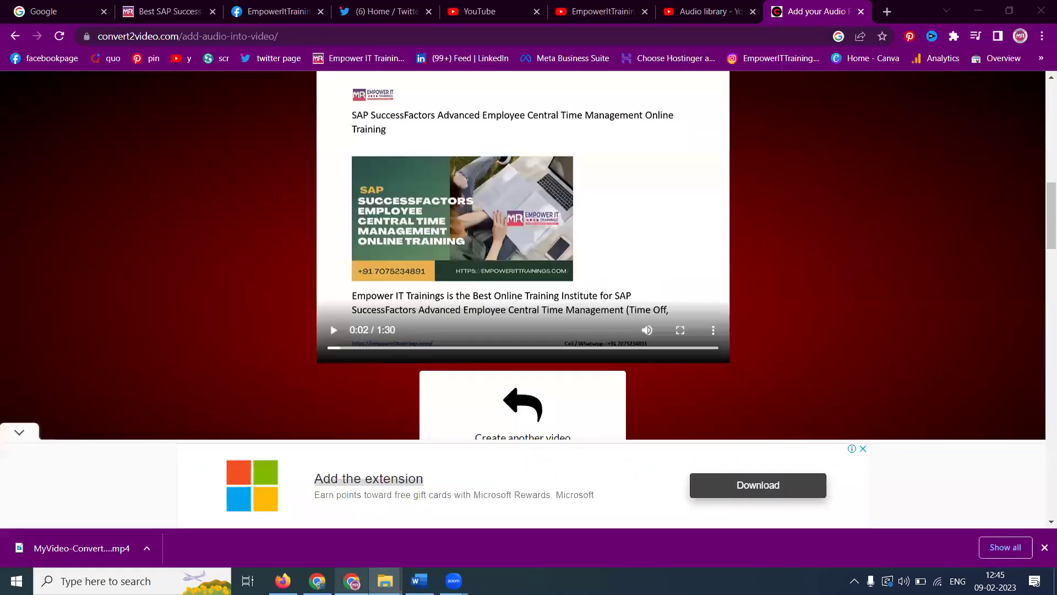
click(887, 12)
text(c)
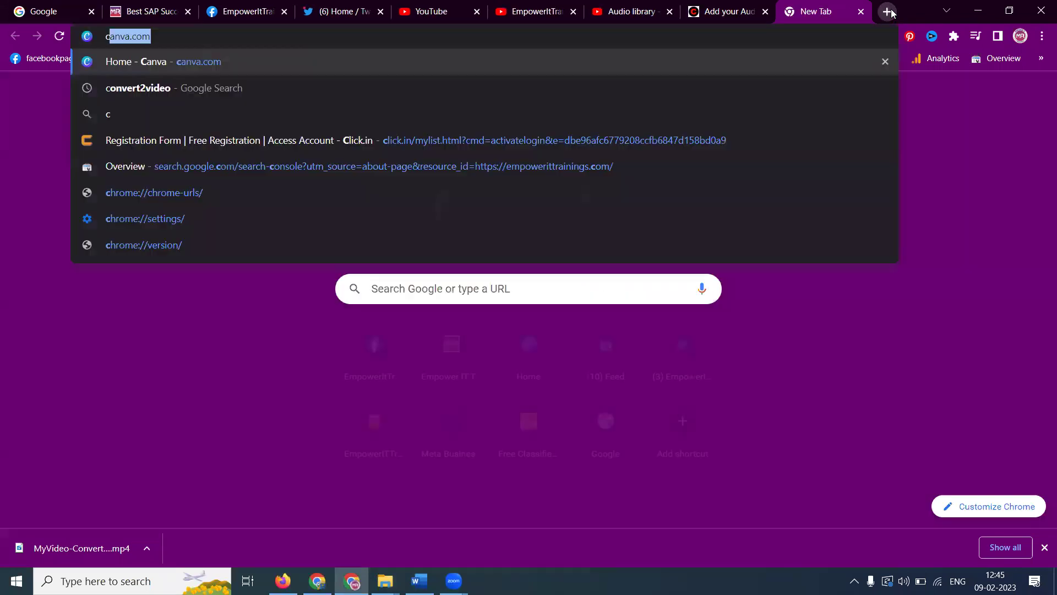
text(a)
key(Return)
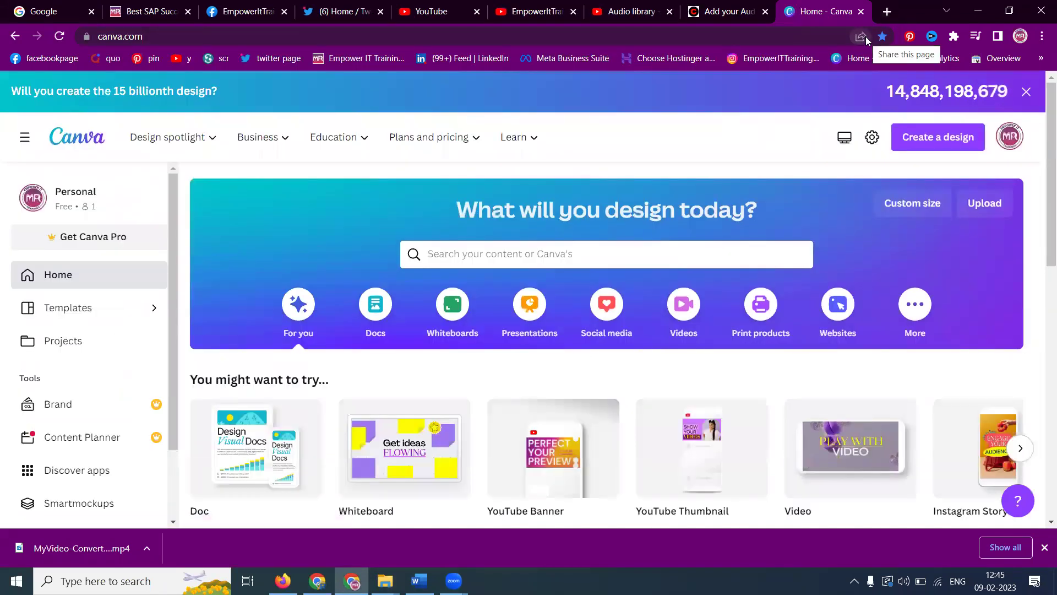
scroll(672, 130, down, 1)
scroll(663, 173, down, 2)
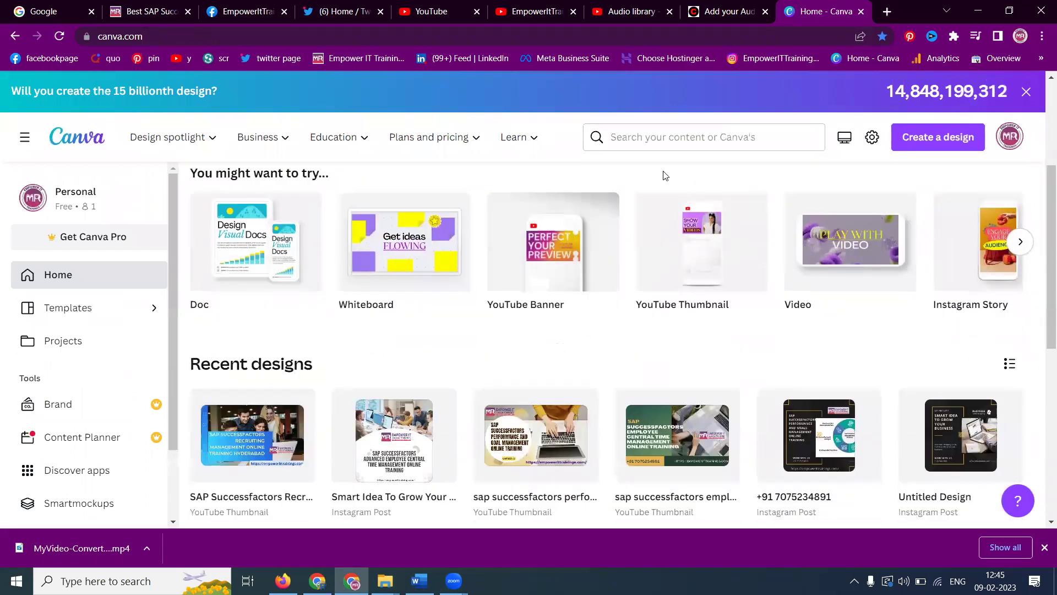
scroll(646, 250, up, 2)
click(684, 240)
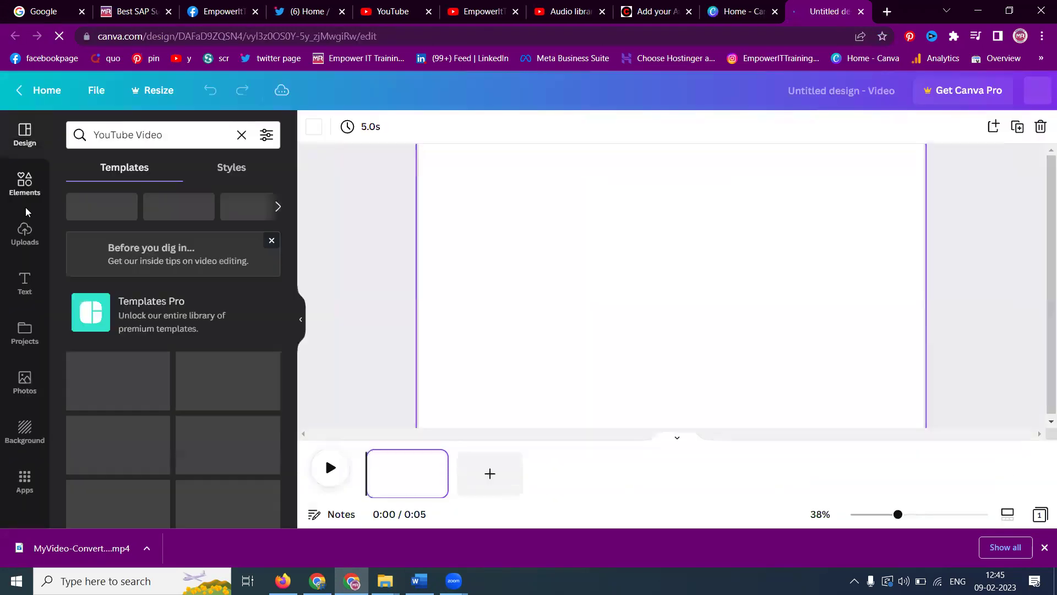
- Upload the first Employee Central Time Management video from Projects (F:) and add it to page one
click(25, 234)
click(142, 169)
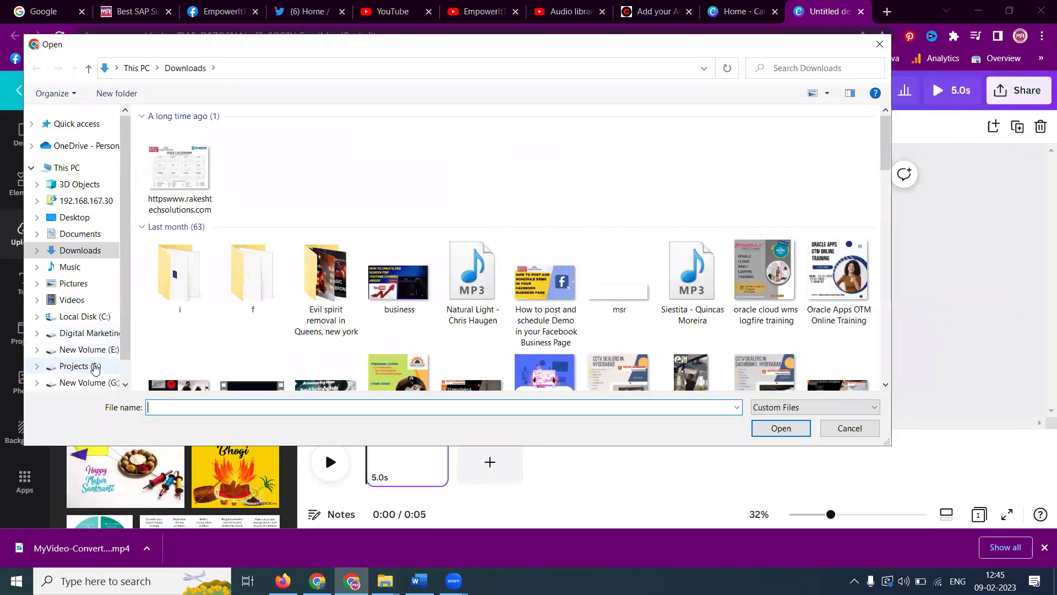
click(82, 366)
double_click(491, 255)
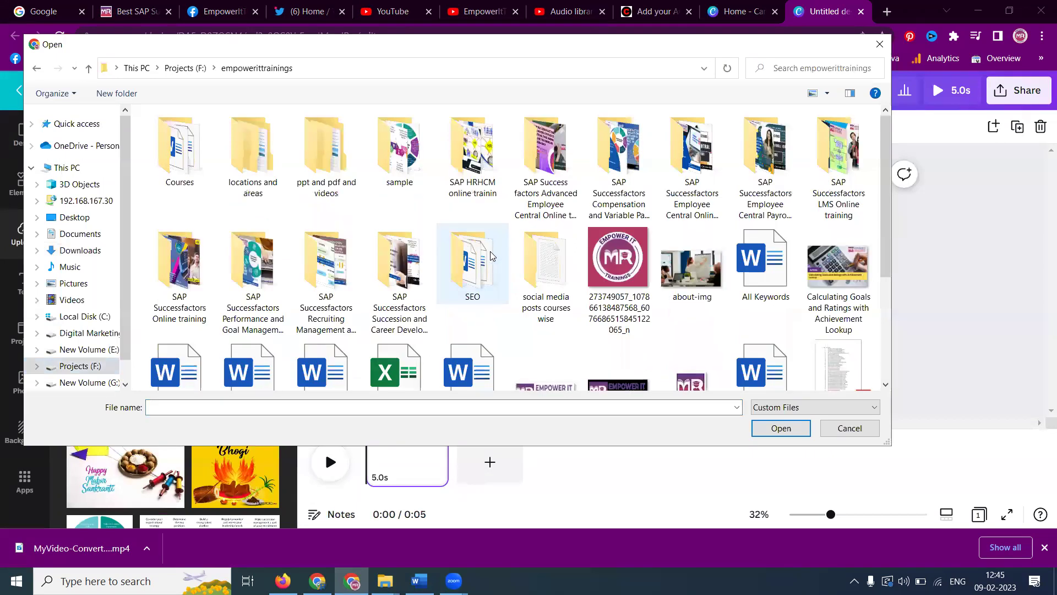
double_click(334, 166)
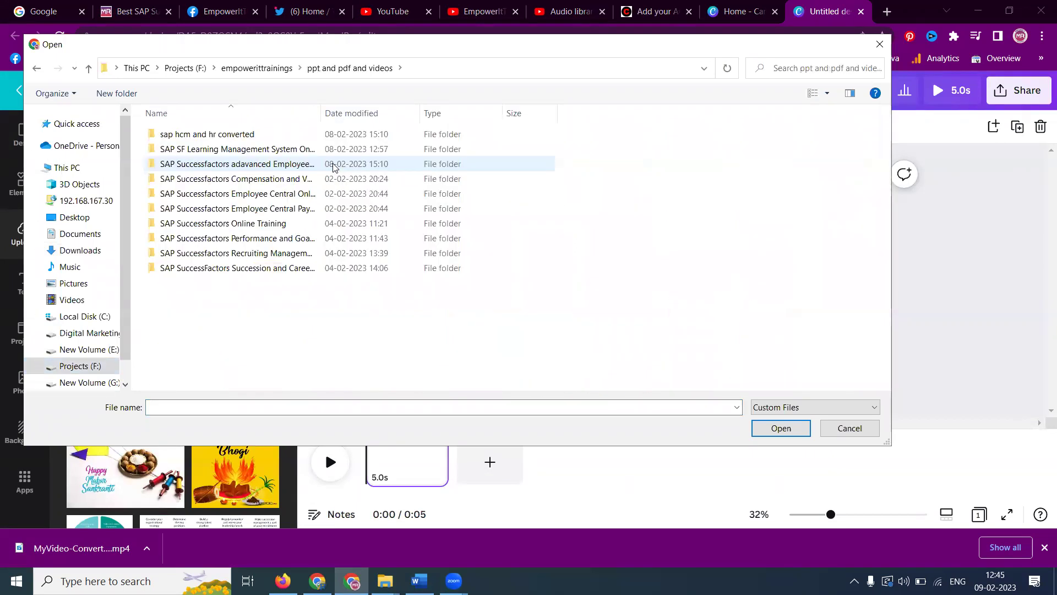
double_click(269, 167)
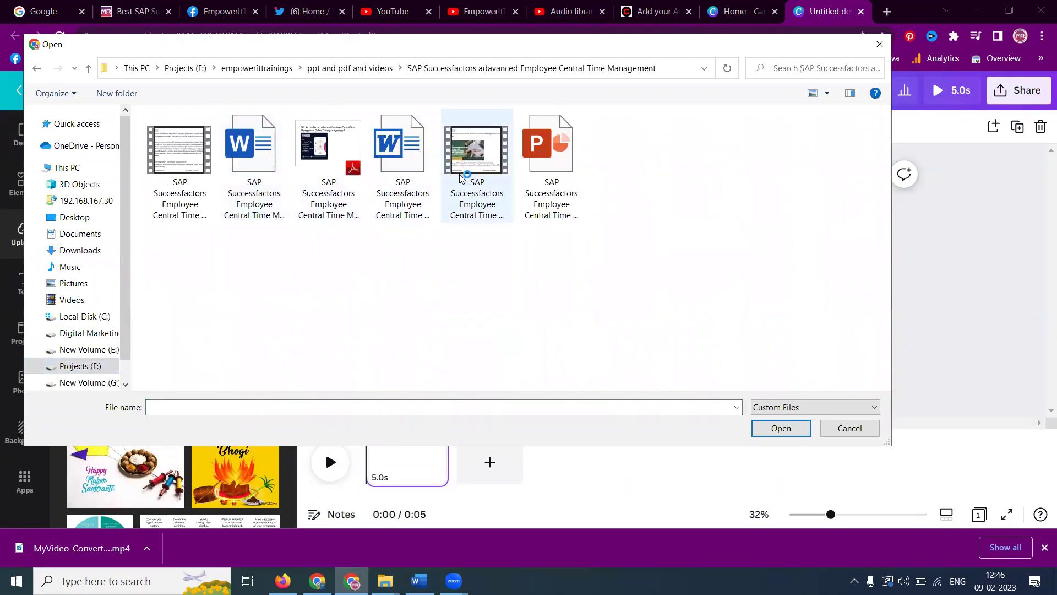
click(200, 176)
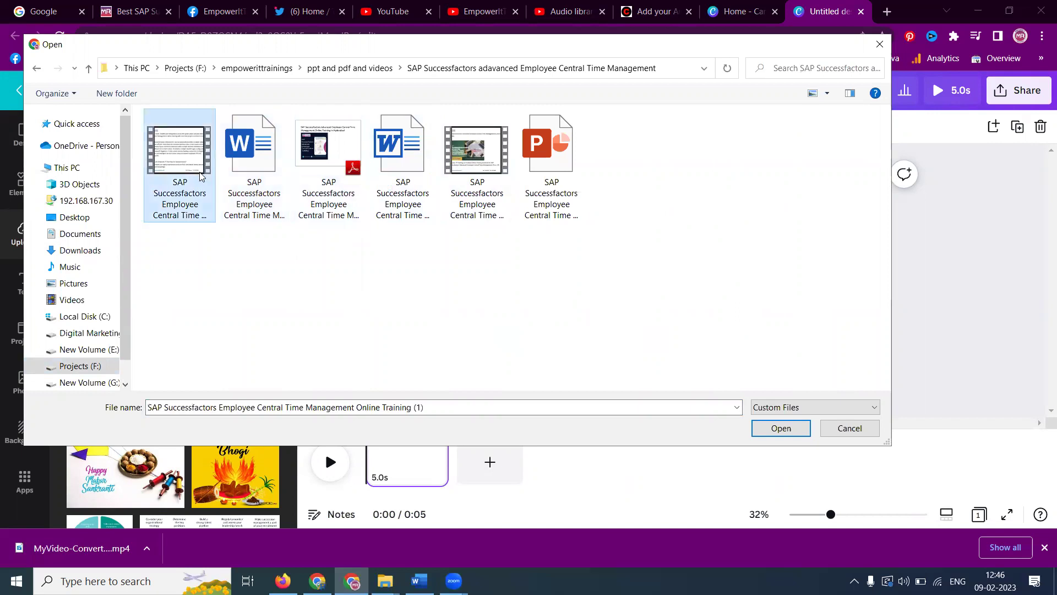
double_click(185, 176)
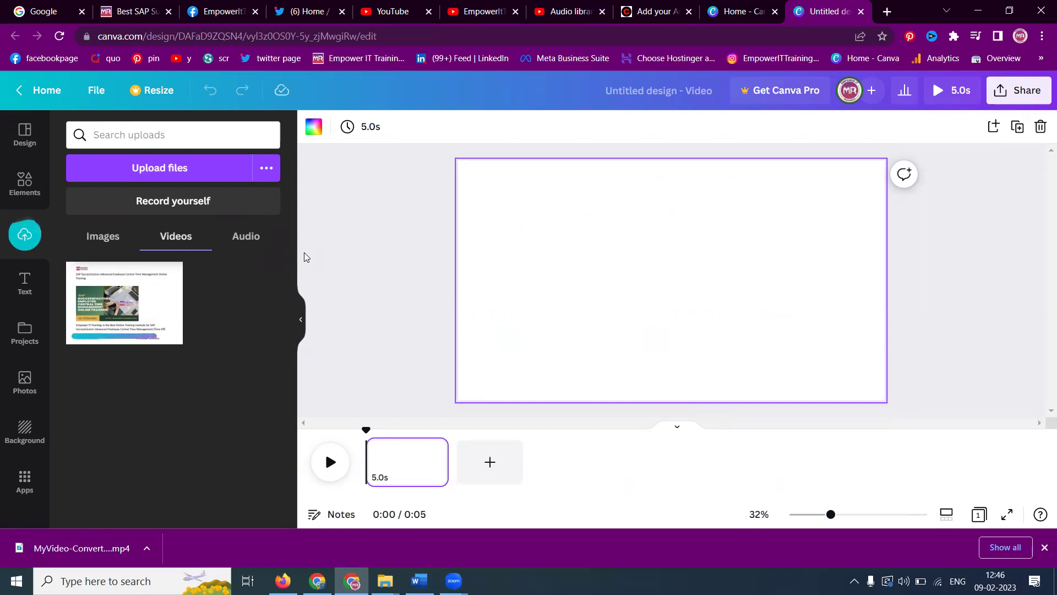
click(148, 302)
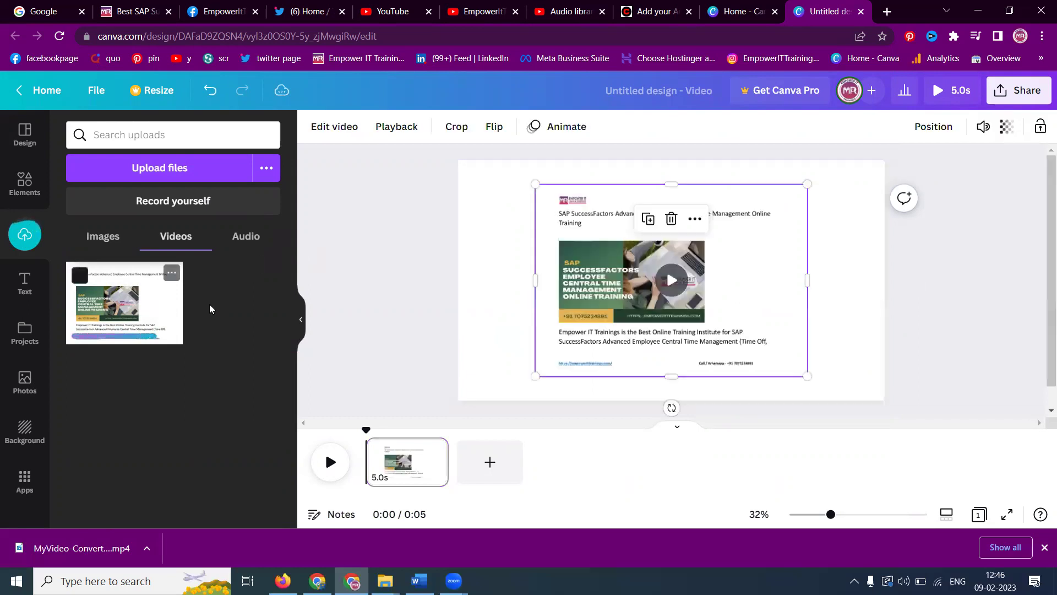
- Set the video as the page background, then detach it again
right_click(552, 291)
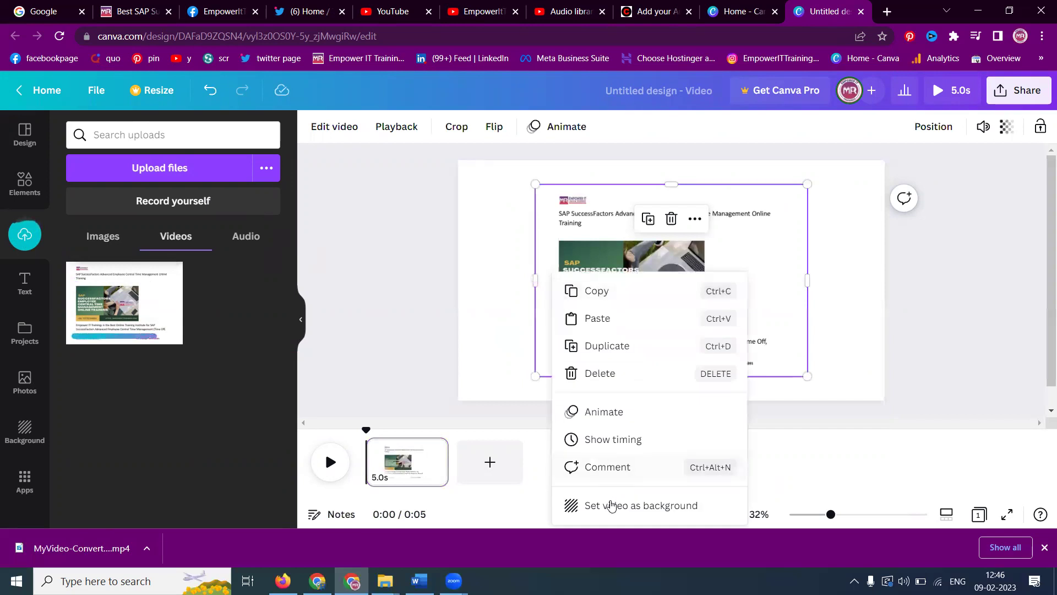
click(613, 505)
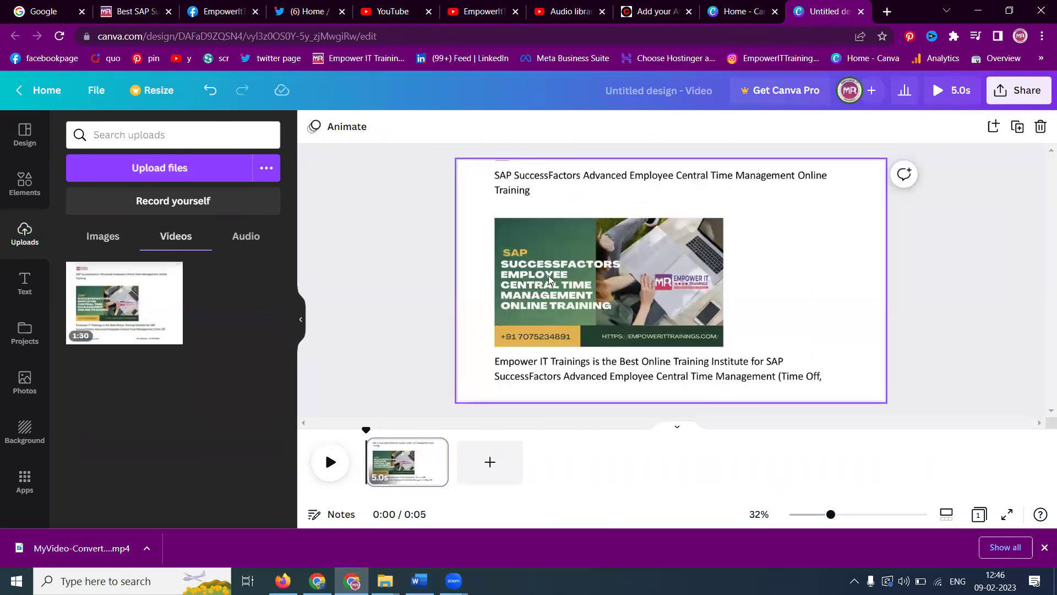
right_click(554, 258)
click(637, 439)
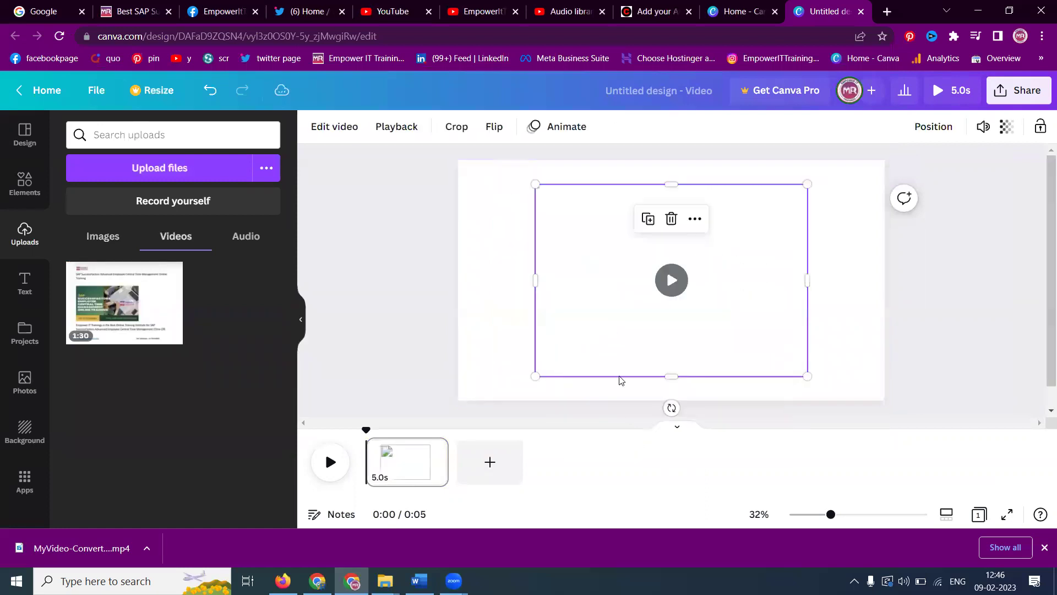
- Resize the video to span the page's full height and centre it on the page
drag(536, 184, 463, 175)
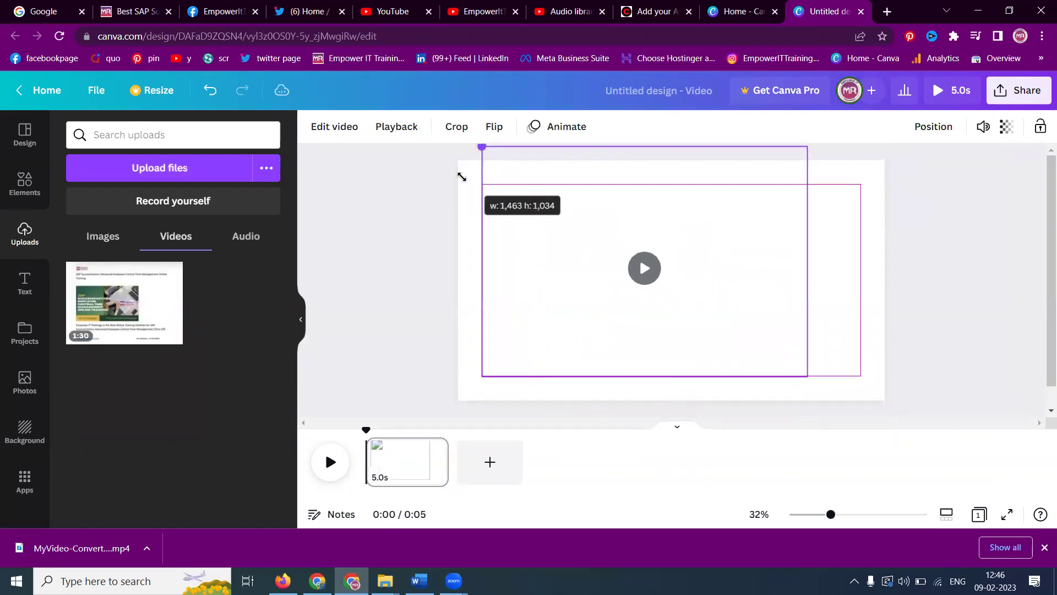
drag(543, 204, 525, 217)
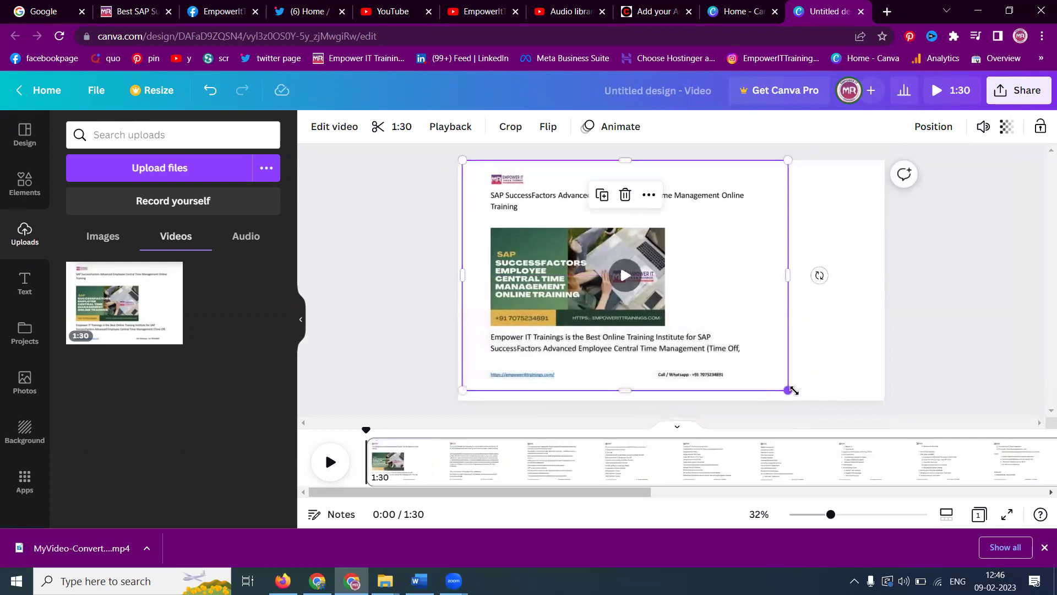
drag(799, 393, 819, 412)
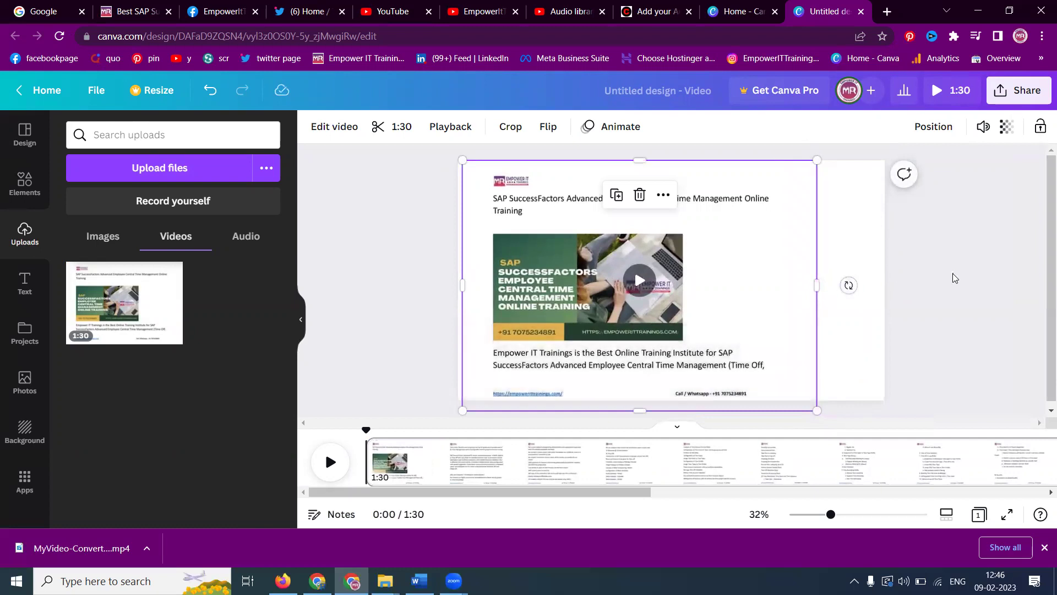
drag(710, 262, 746, 261)
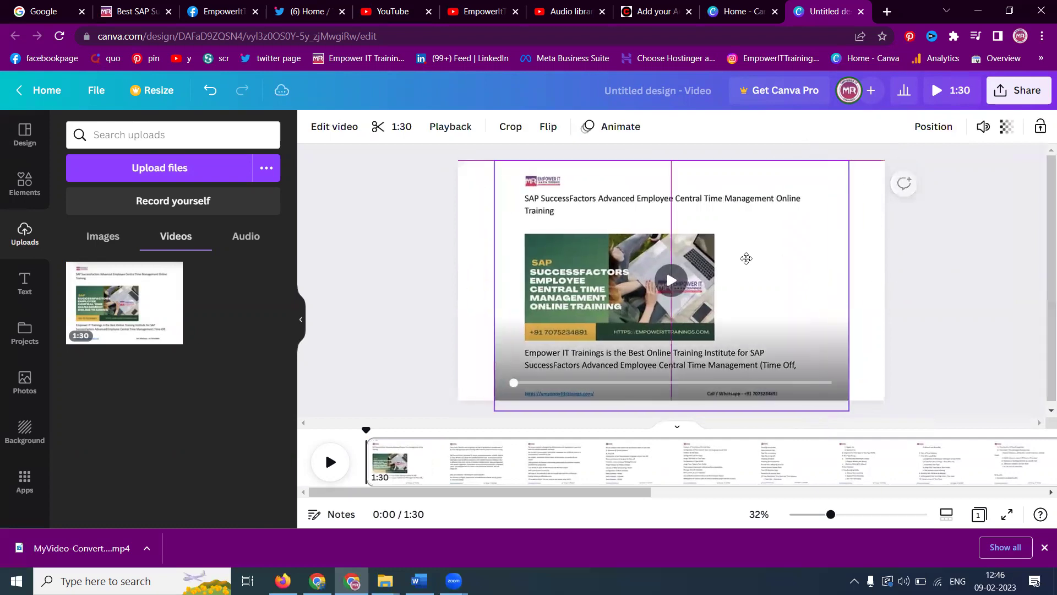
click(1007, 254)
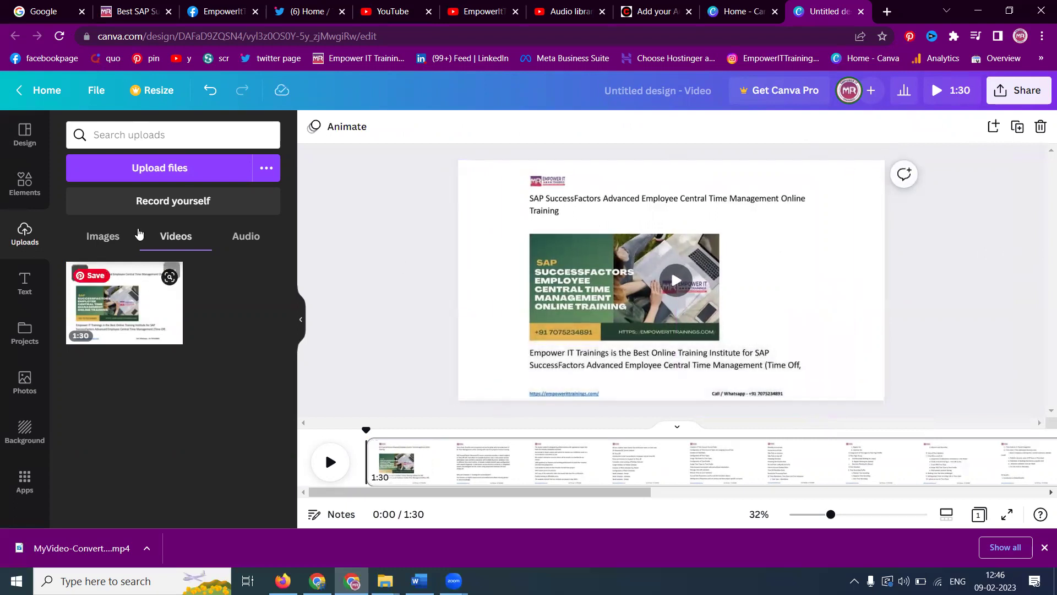
- Upload the Positive Fuse MP3 from the Downloads folder to Canva
click(241, 237)
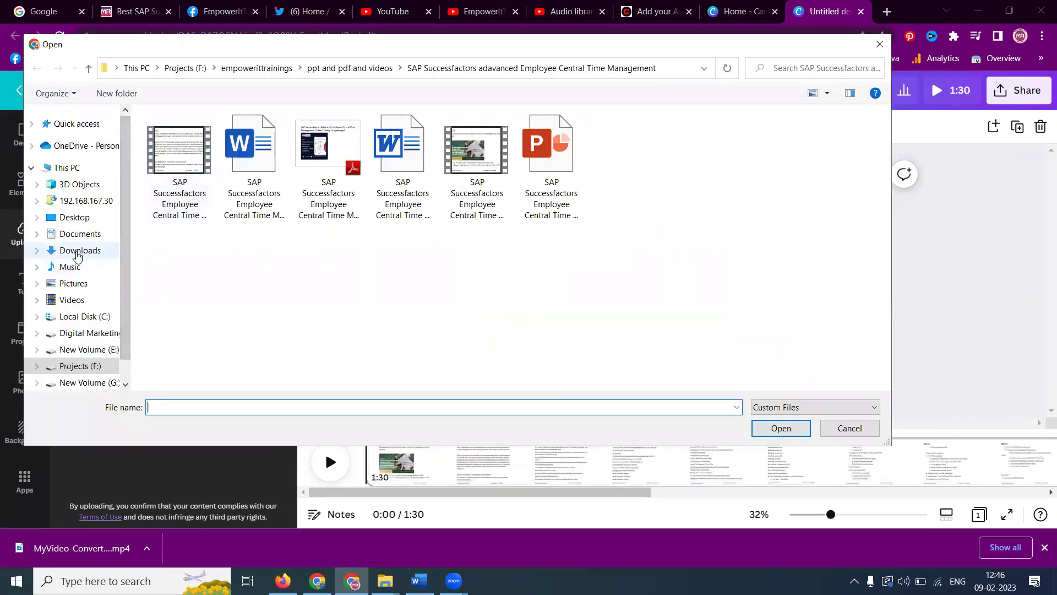
click(77, 251)
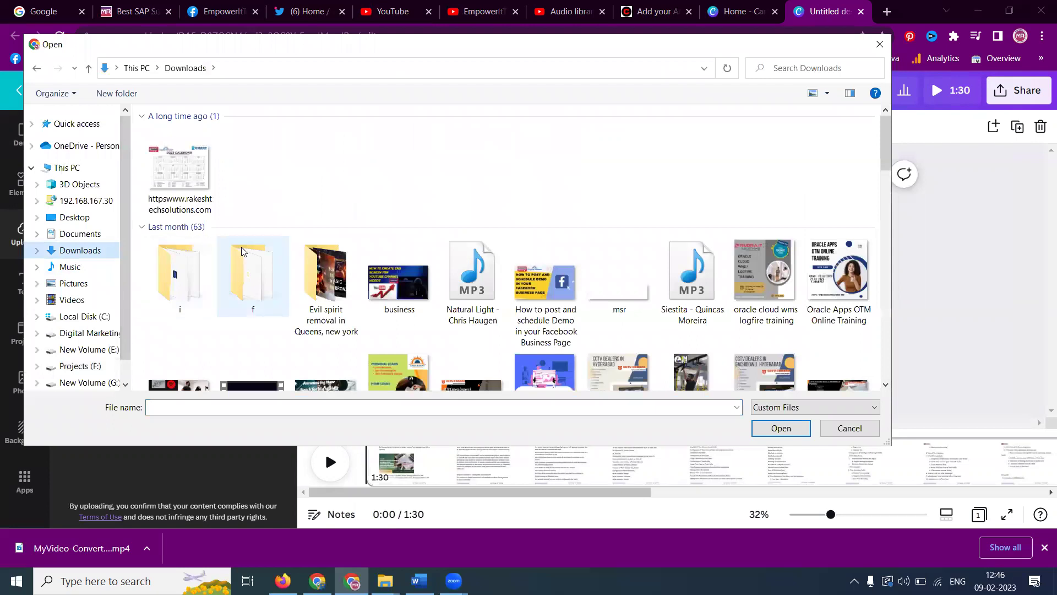
scroll(257, 250, down, 3)
scroll(263, 251, down, 5)
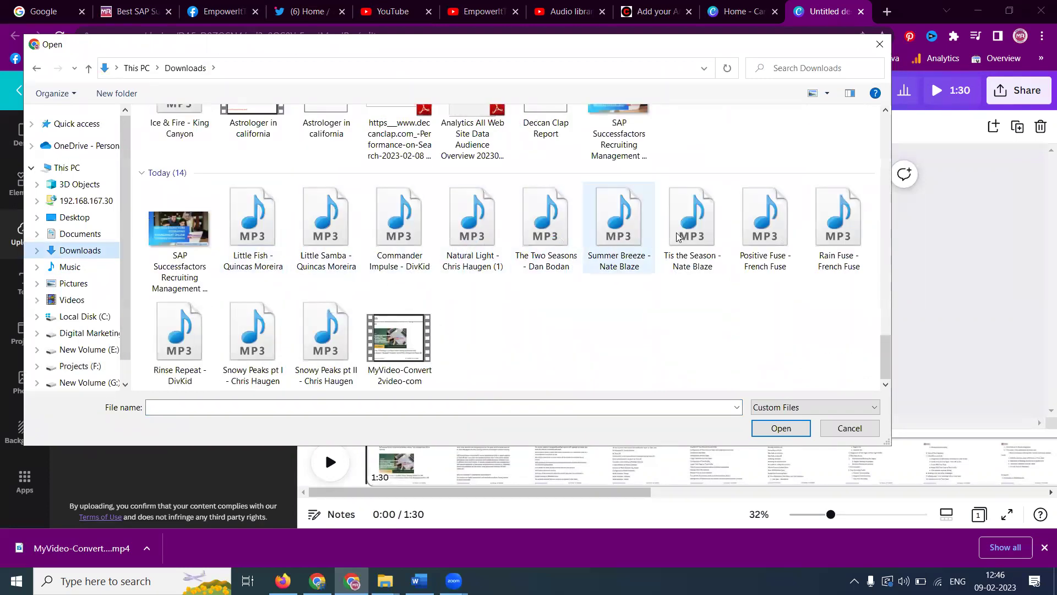
click(763, 238)
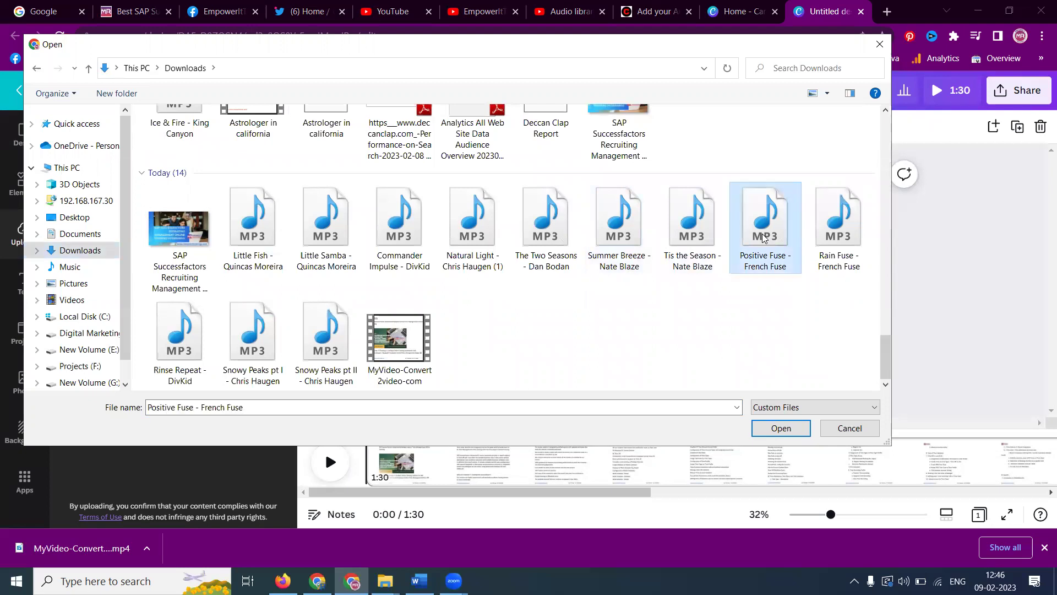
right_click(762, 237)
click(781, 247)
key(Return)
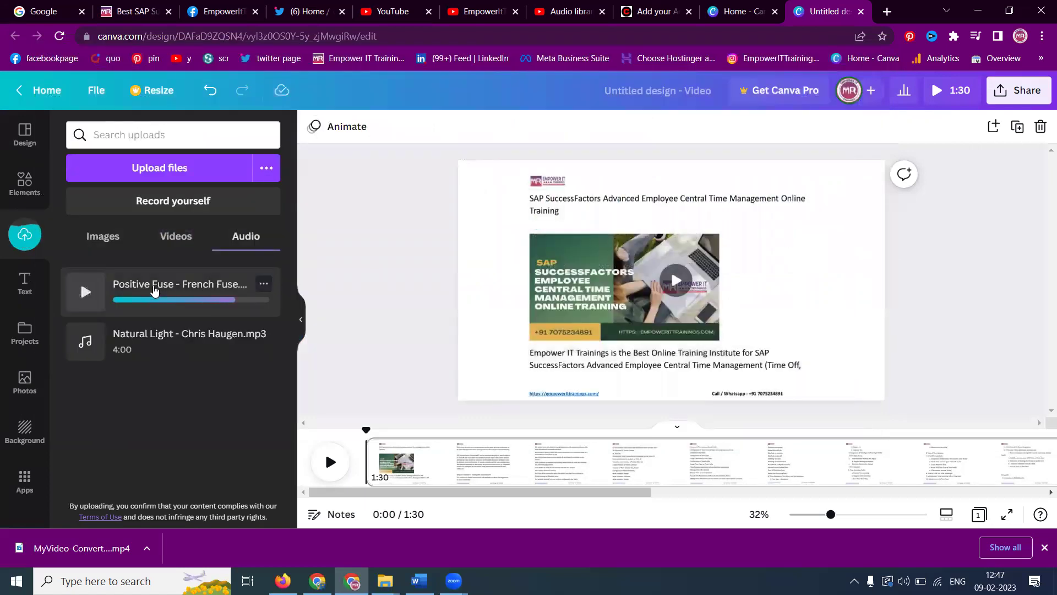
- Put Positive Fuse on the timeline beneath the video and append a blank 5-second page
click(154, 291)
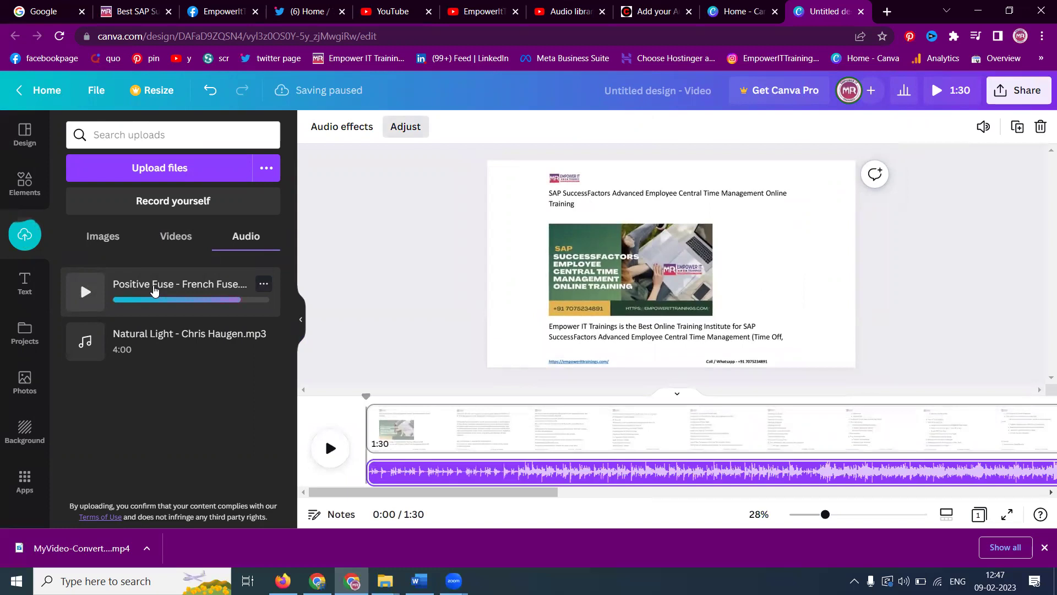
drag(447, 495, 886, 495)
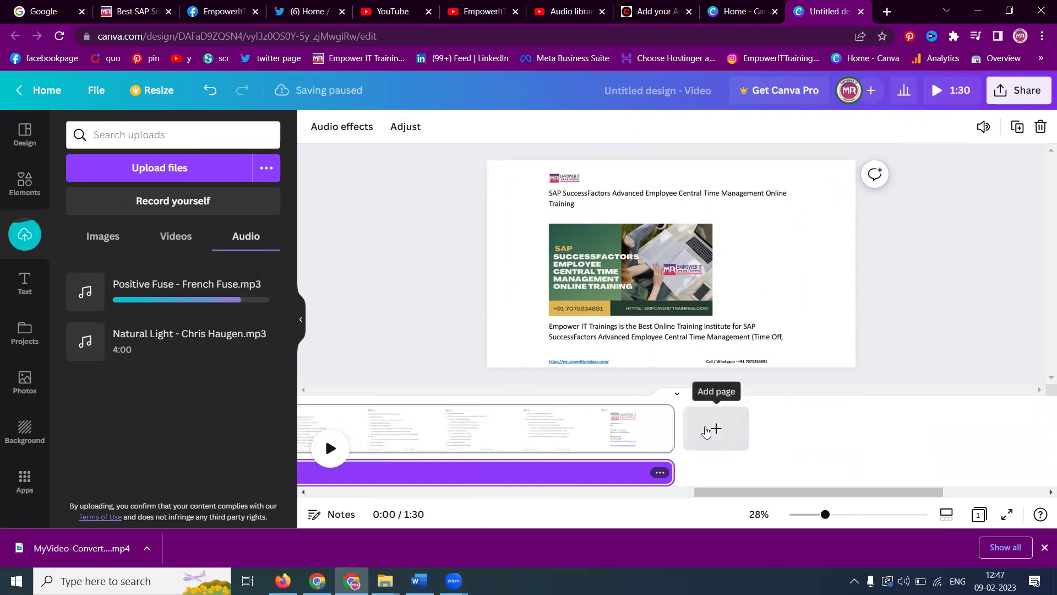
click(706, 431)
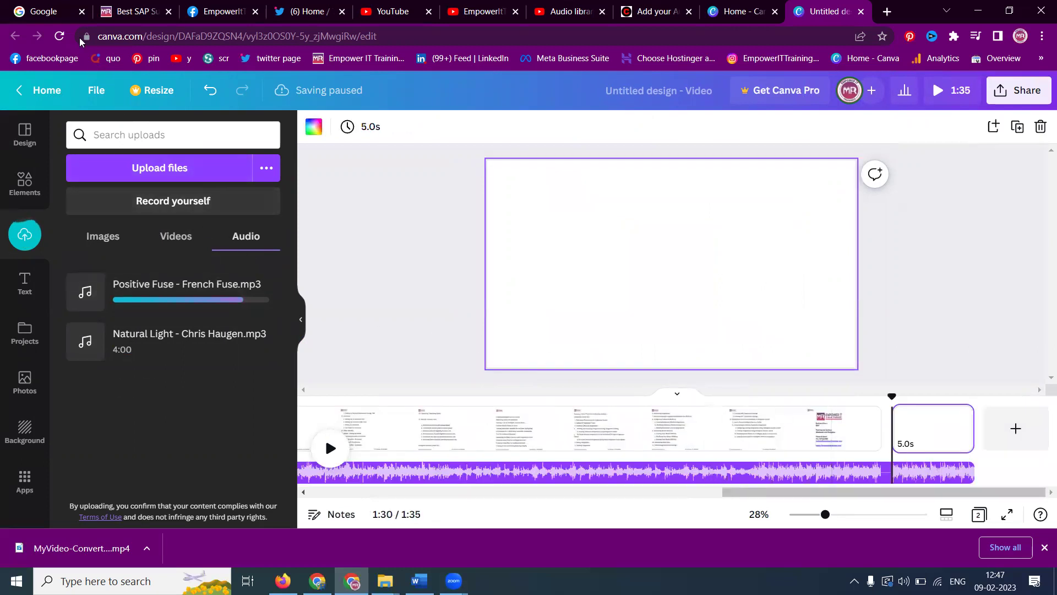
- Search Google Images for 'like share comment'
click(60, 16)
click(424, 216)
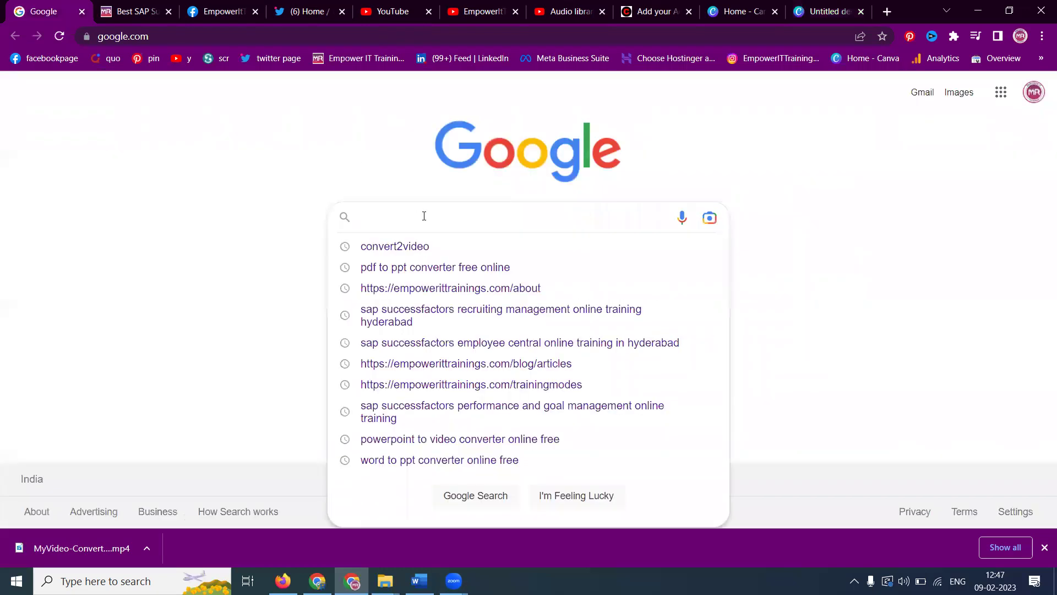
text(like share comment)
key(Return)
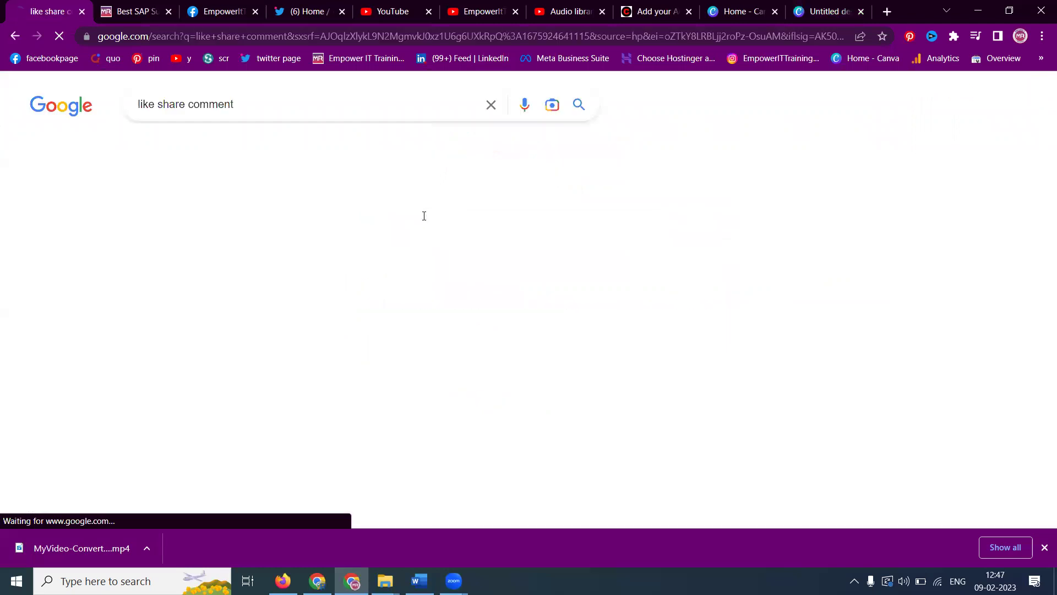
click(221, 148)
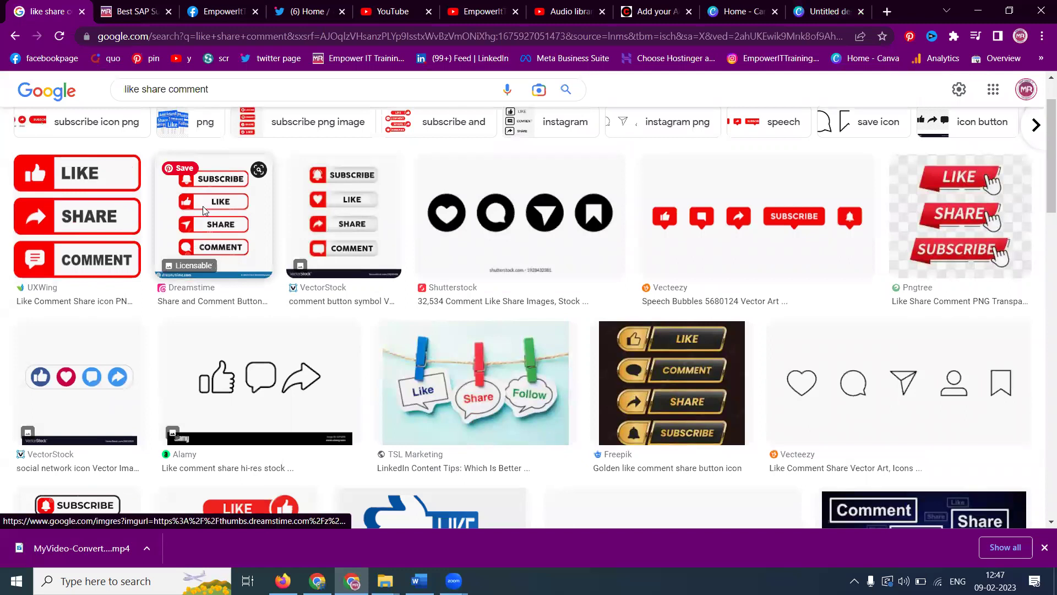
- Save the Dreamstime subscribe-like-share-comment button image as a JPG and show it in its folder
click(202, 206)
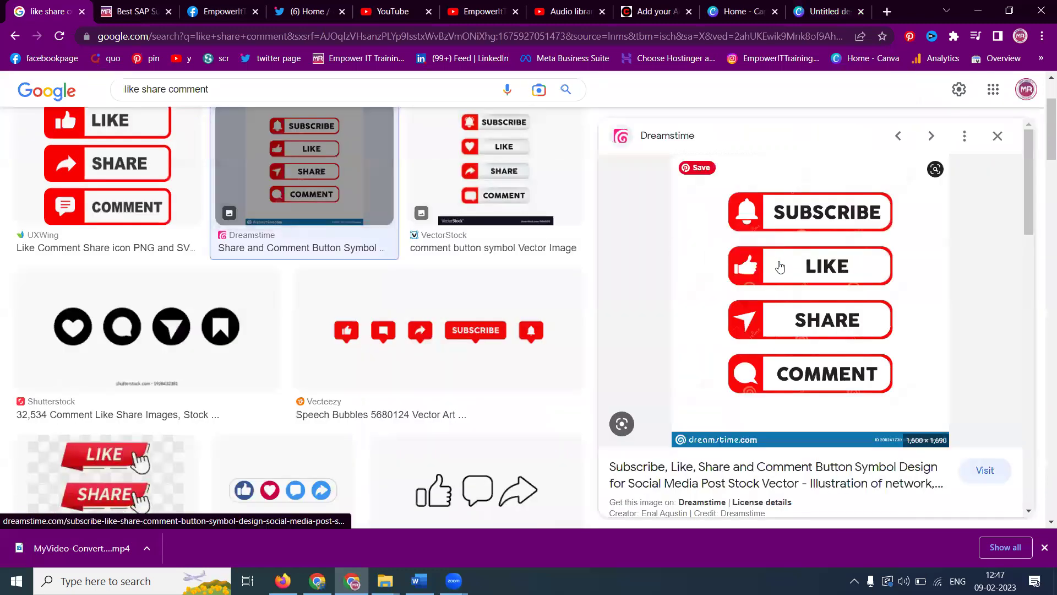
right_click(780, 265)
click(830, 424)
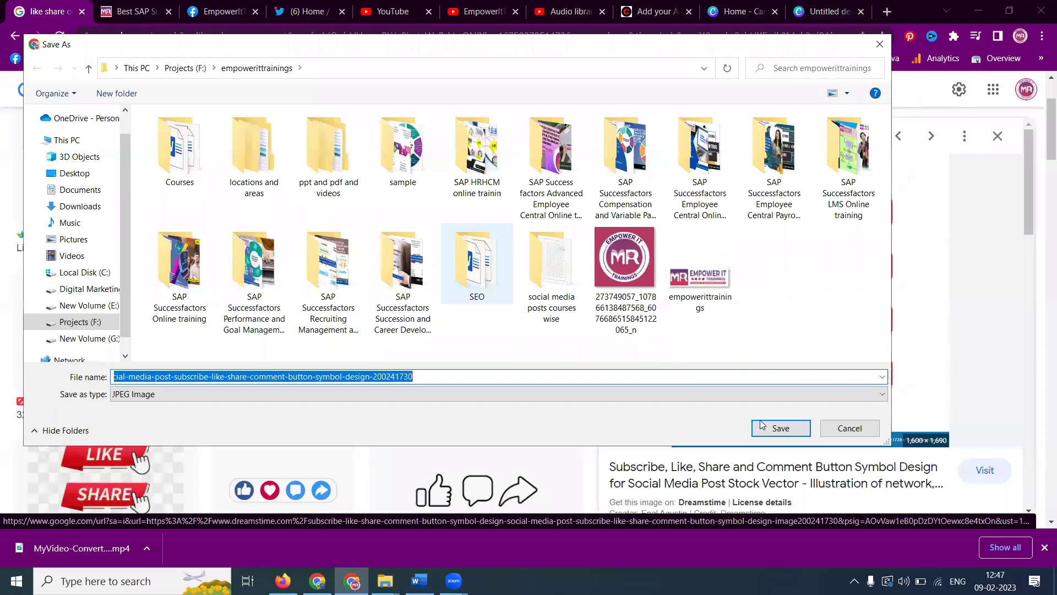
click(761, 425)
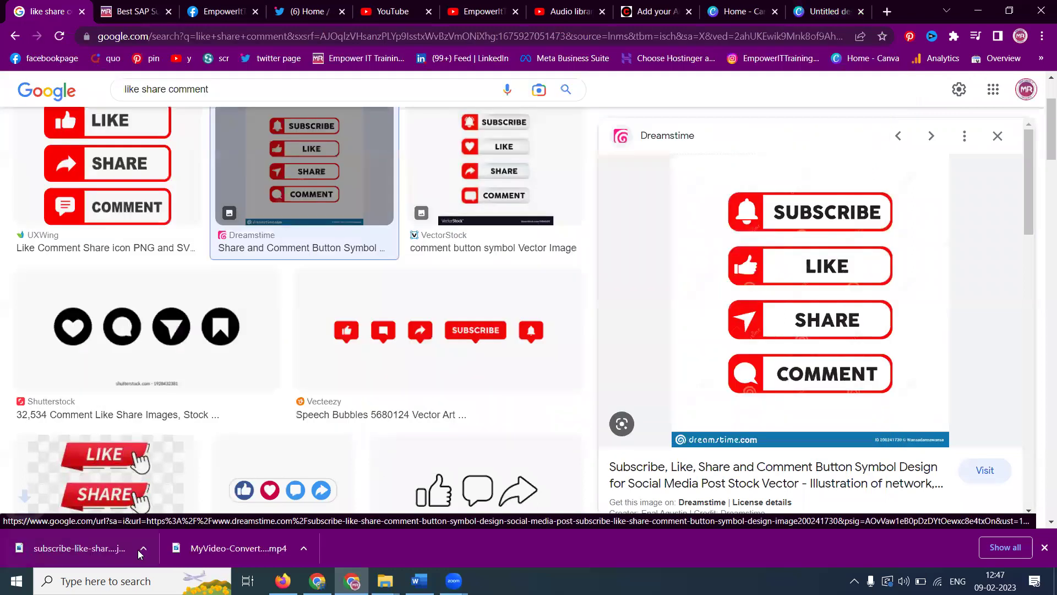
click(142, 550)
click(181, 502)
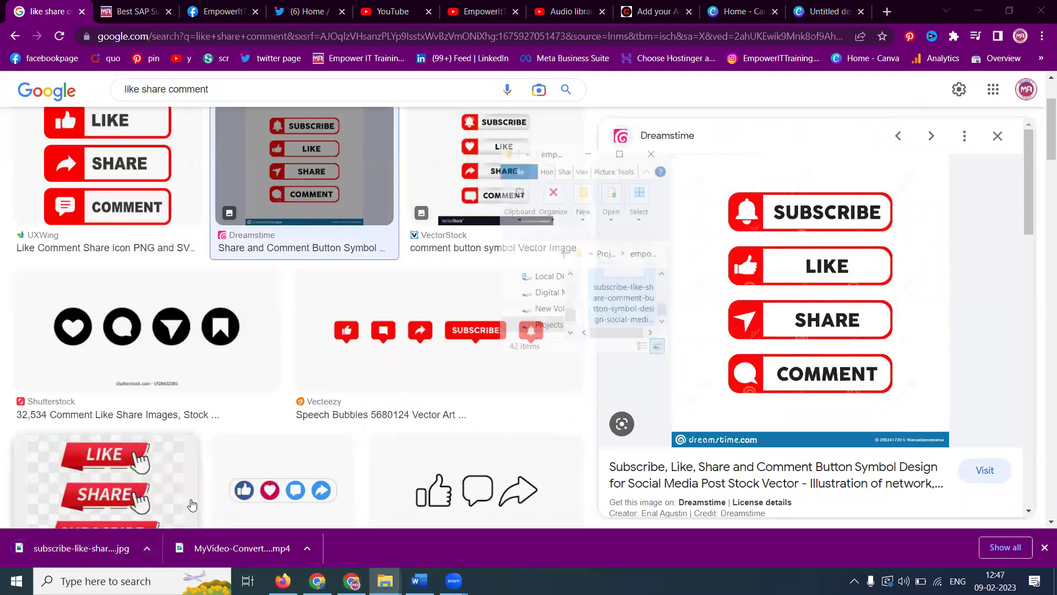
- Open the downloaded button image in Microsoft Paint for editing
click(619, 154)
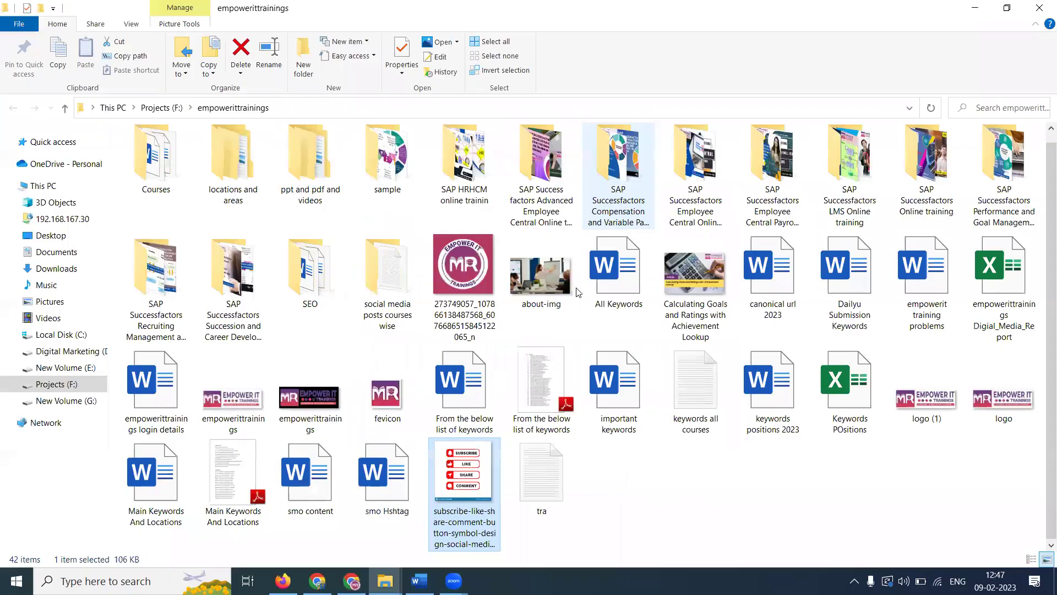
right_click(471, 475)
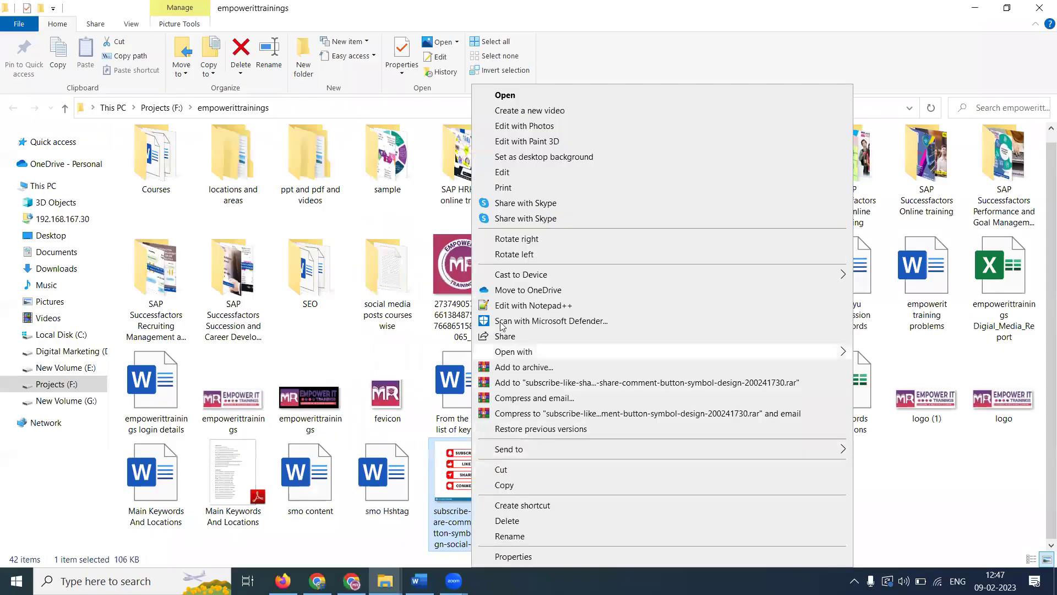
click(502, 172)
- Crop the dreamstime banner off the image bottom, save it, and close Paint
scroll(399, 504, down, 5)
scroll(400, 504, down, 2)
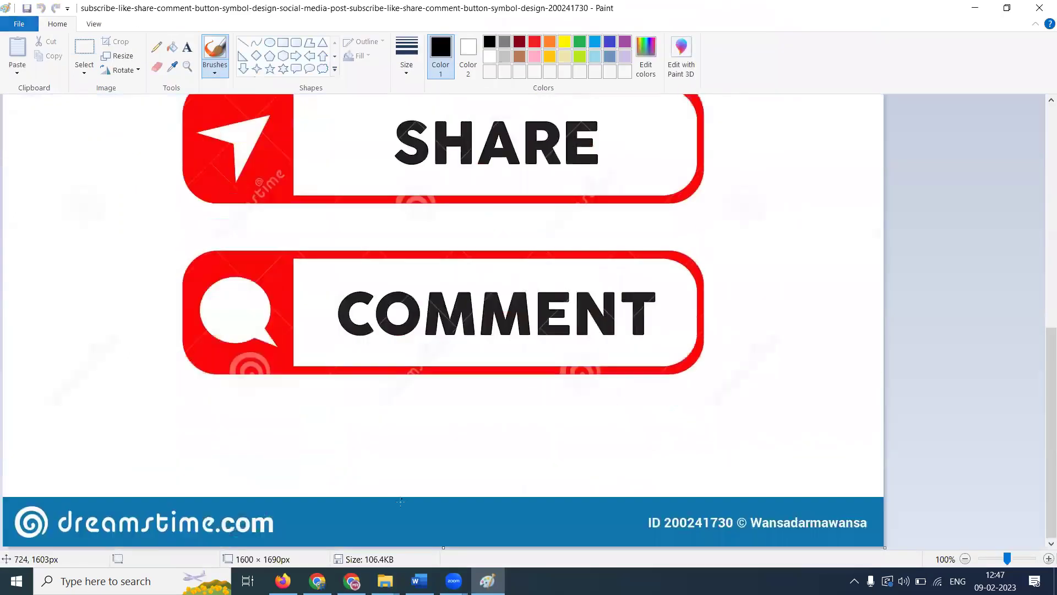
drag(443, 546, 439, 443)
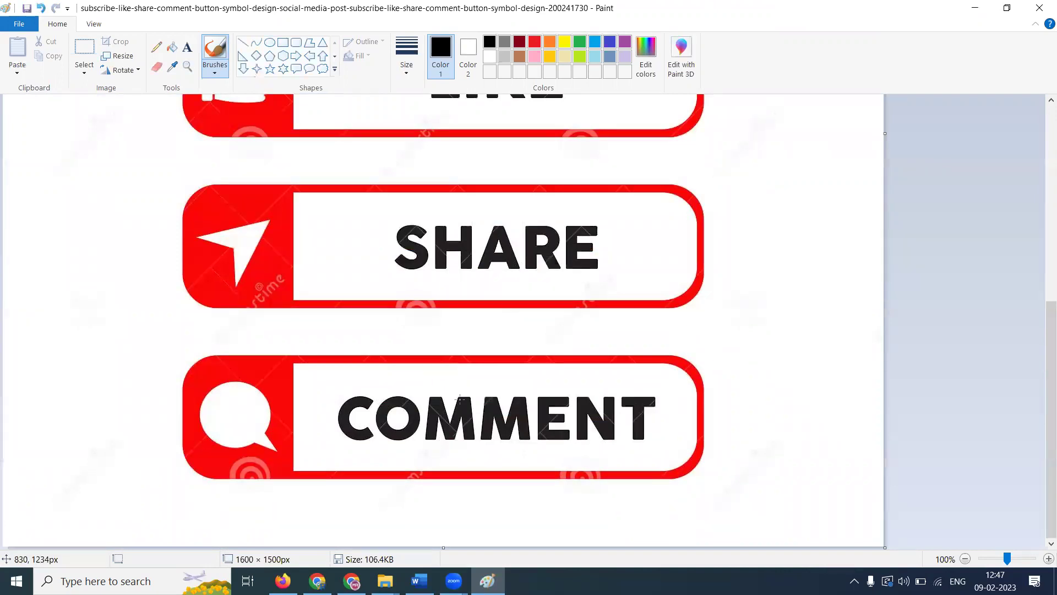
click(29, 8)
scroll(259, 258, up, 2)
scroll(259, 258, up, 4)
scroll(259, 258, up, 1)
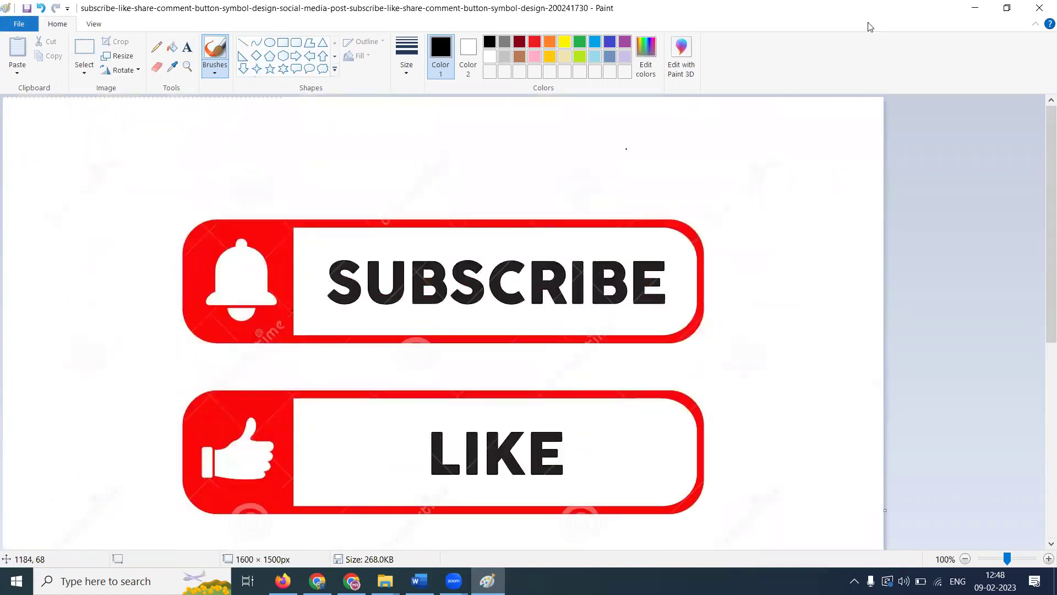
click(1040, 9)
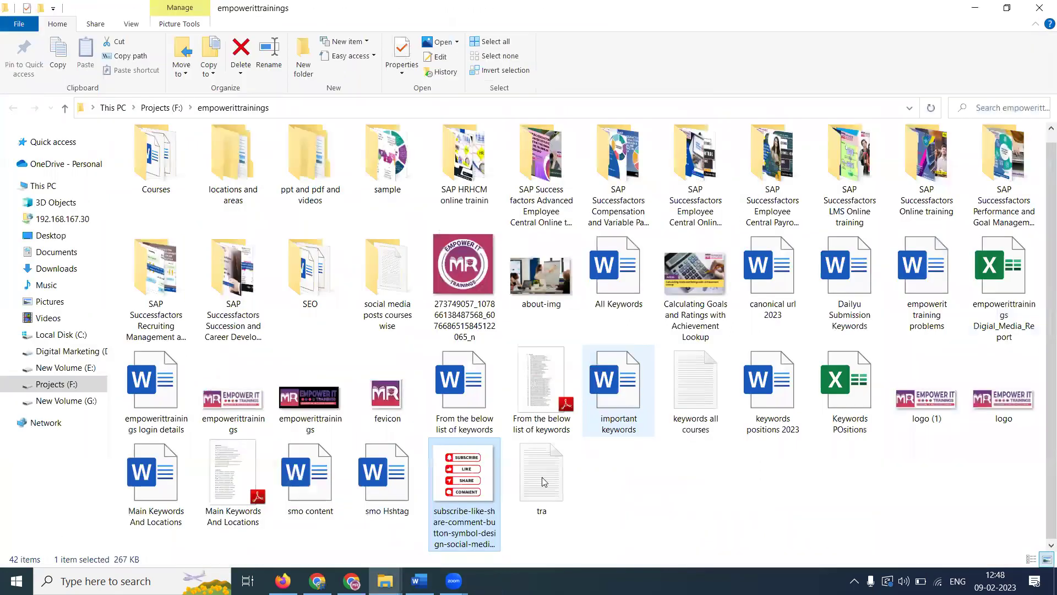
mouse_move(352, 580)
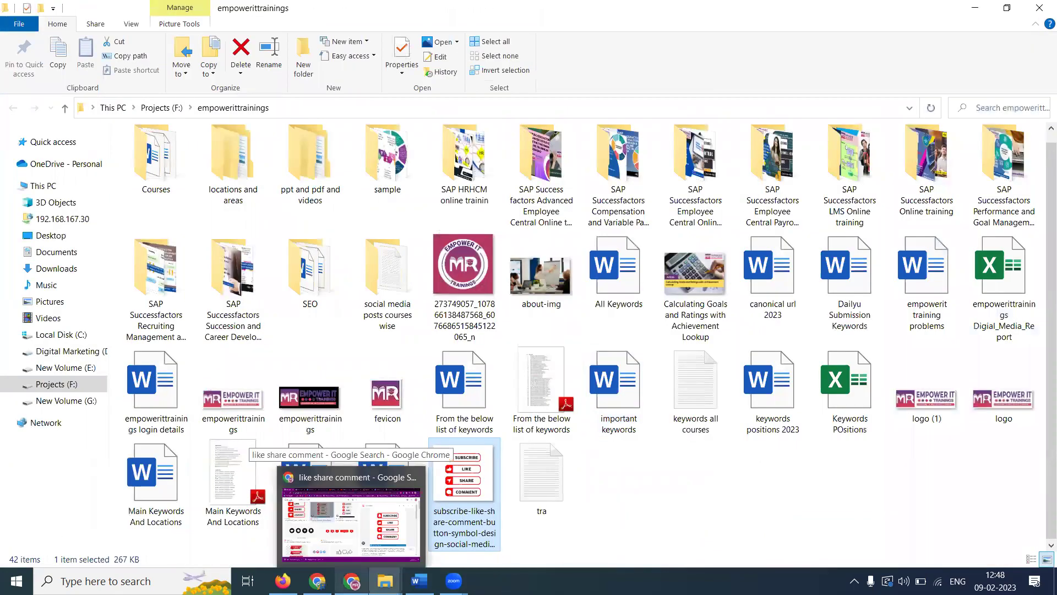
- Save the VectorStock subscribe-like-share-comment button image from Google Images
click(361, 540)
scroll(318, 308, down, 2)
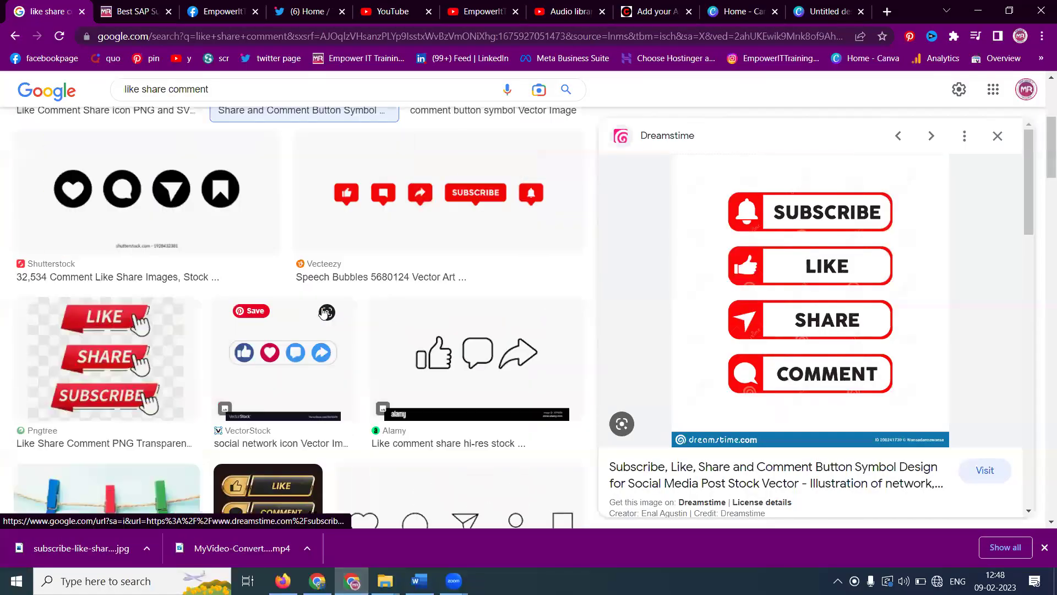
scroll(317, 299, up, 1)
scroll(317, 299, up, 2)
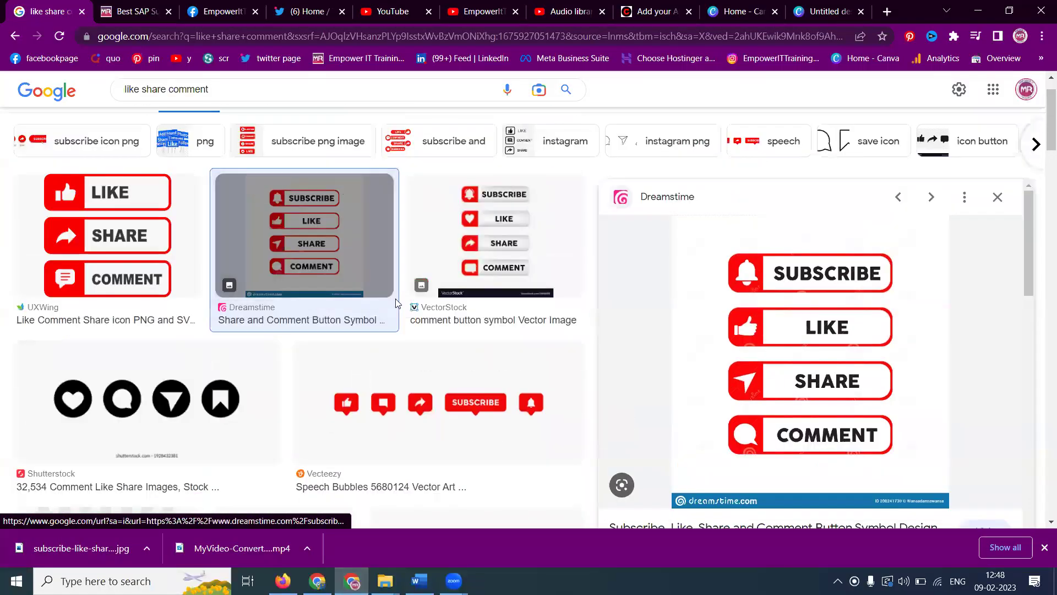
click(511, 228)
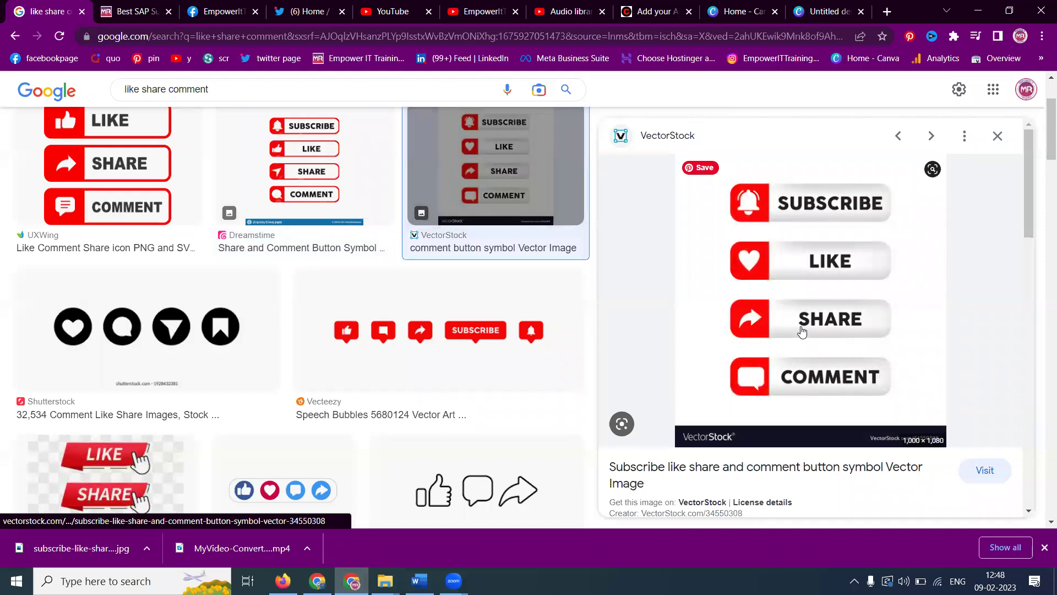
right_click(795, 279)
click(888, 424)
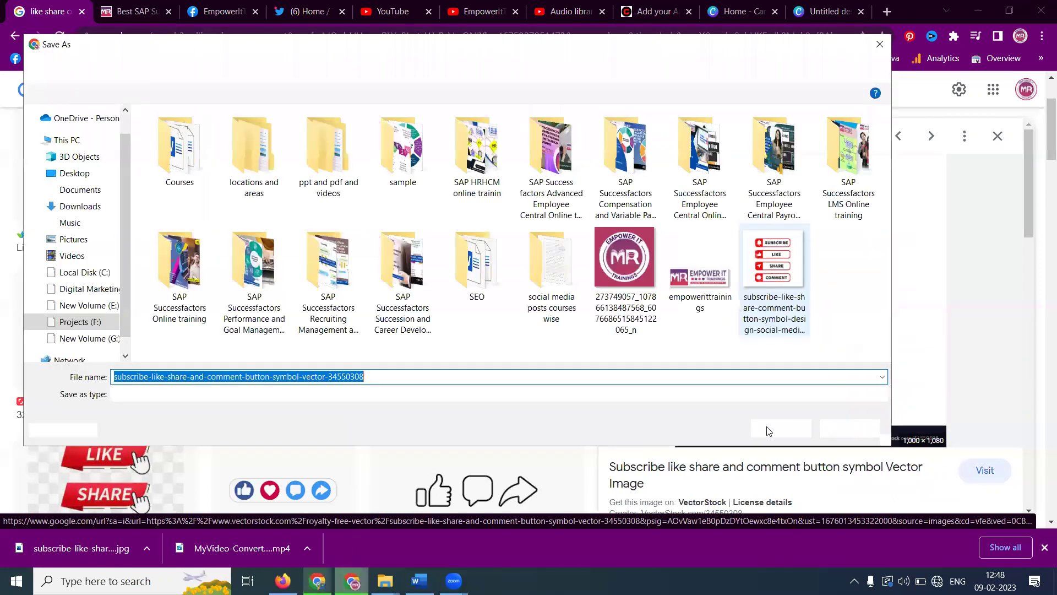
click(768, 427)
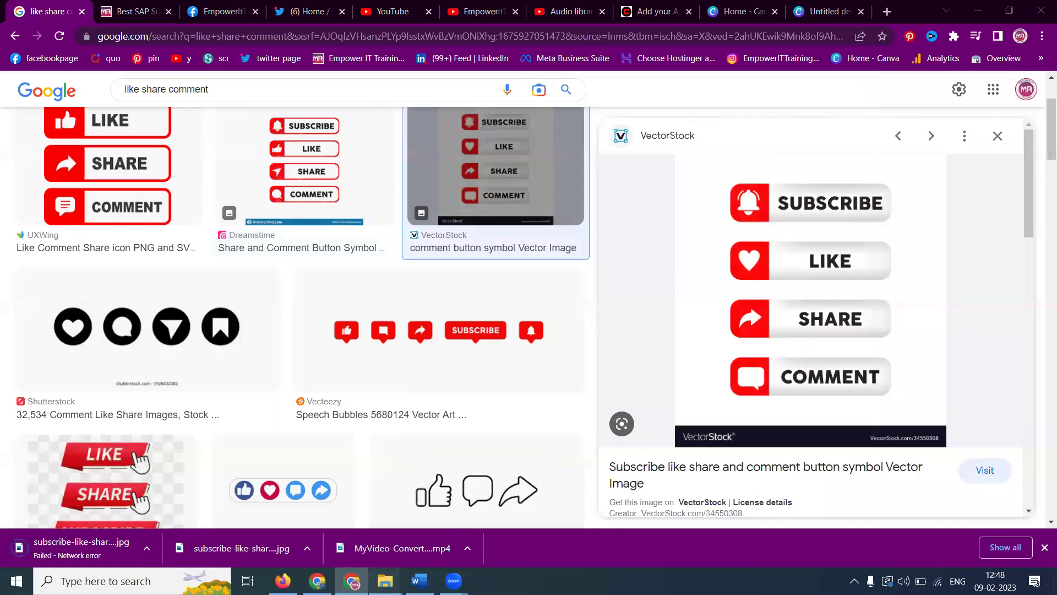
- Refresh the empowerittrainings folder, then resume the failed VectorStock JPG download
mouse_move(384, 581)
click(587, 542)
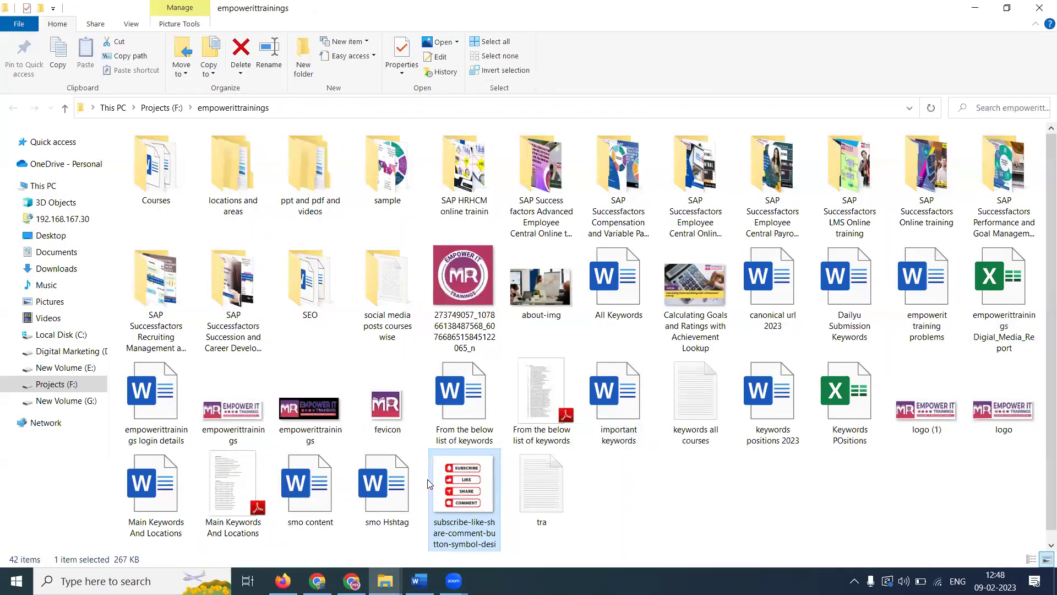
click(672, 505)
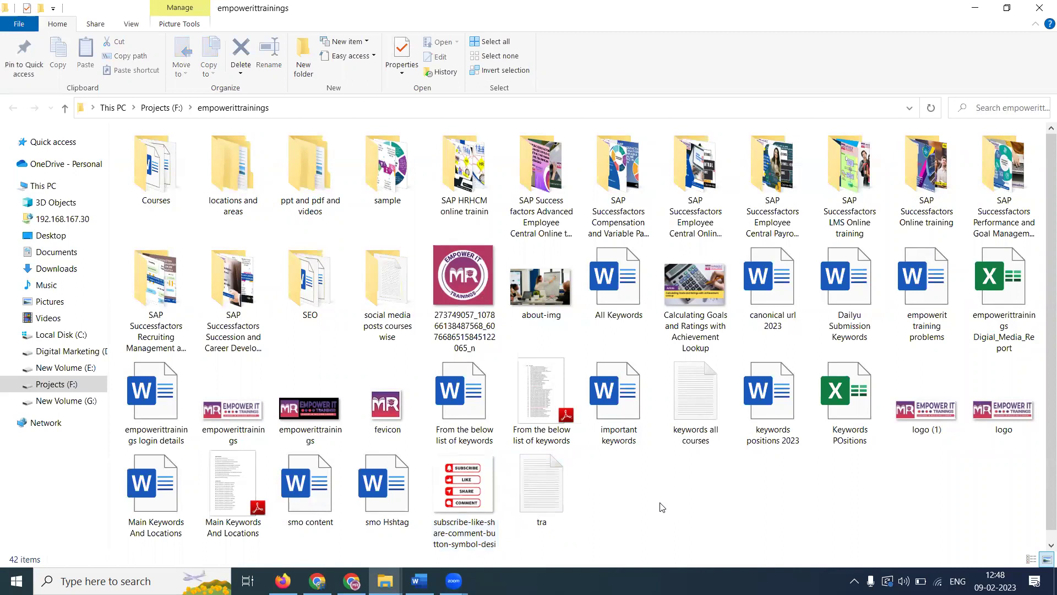
right_click(675, 500)
click(714, 380)
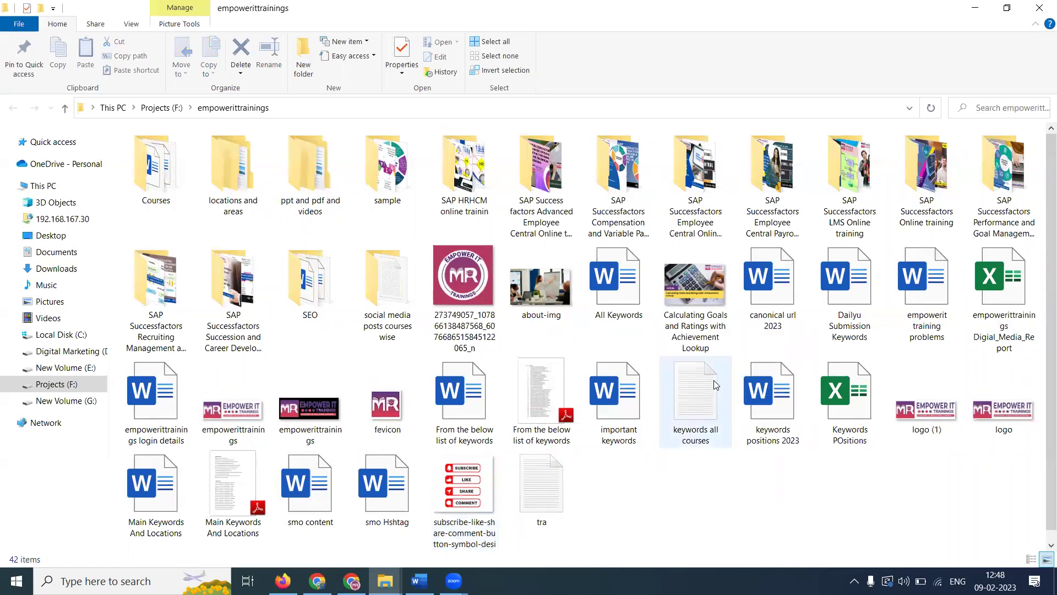
scroll(703, 453, down, 1)
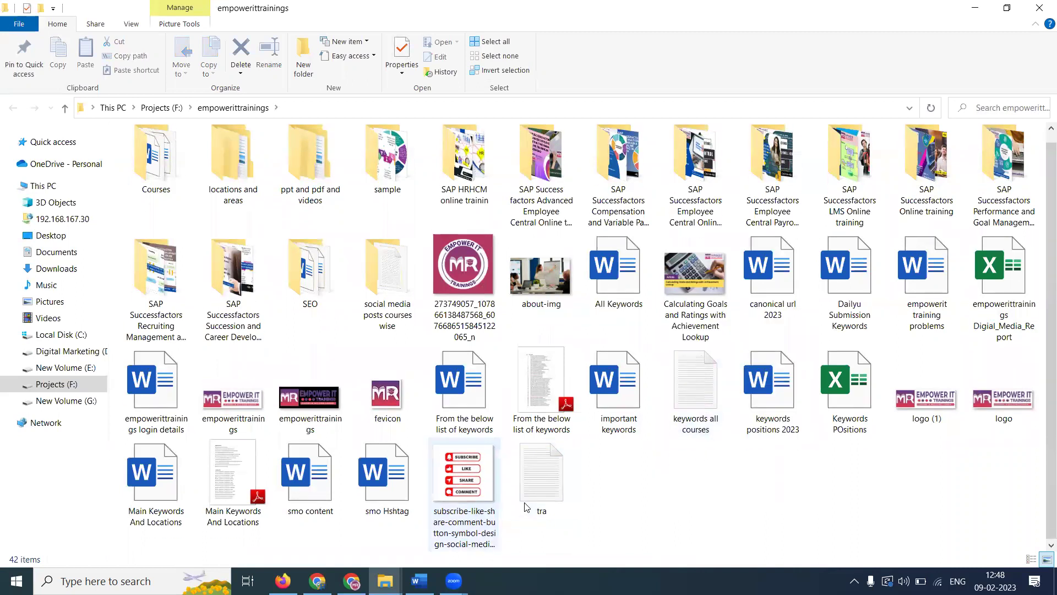
click(351, 581)
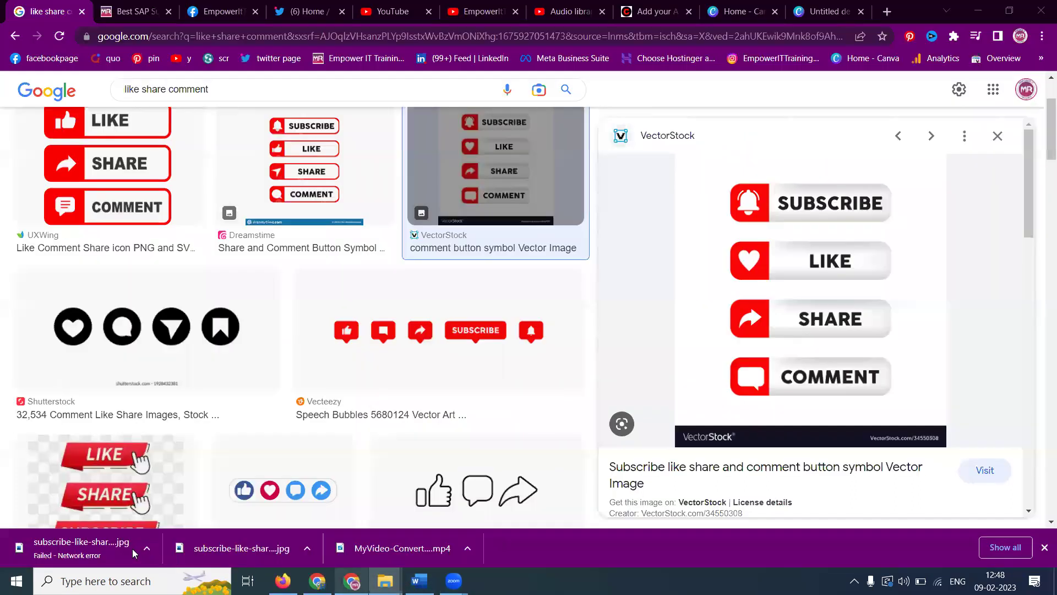
click(147, 548)
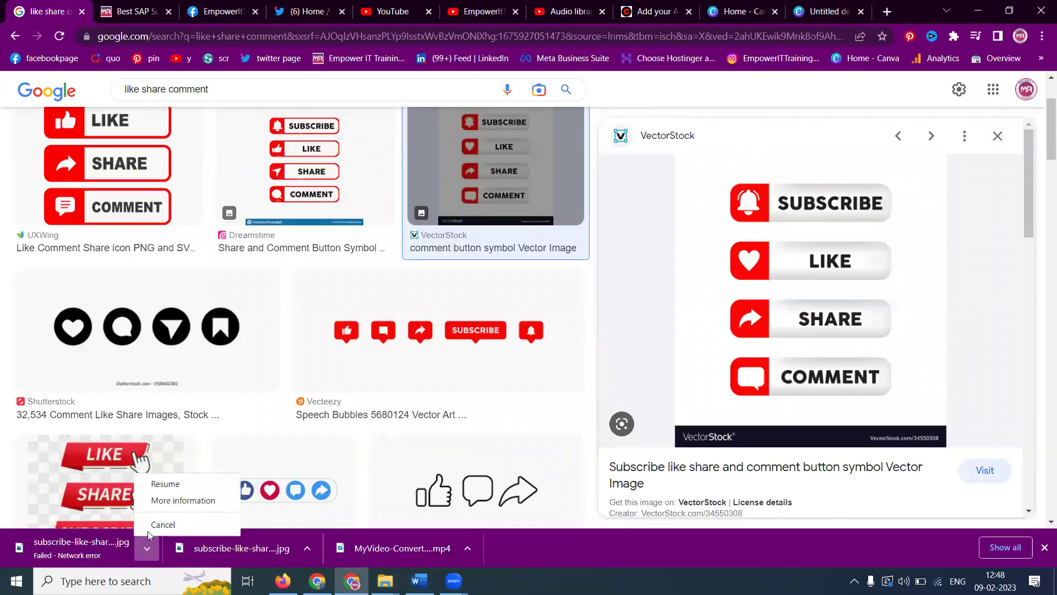
click(160, 484)
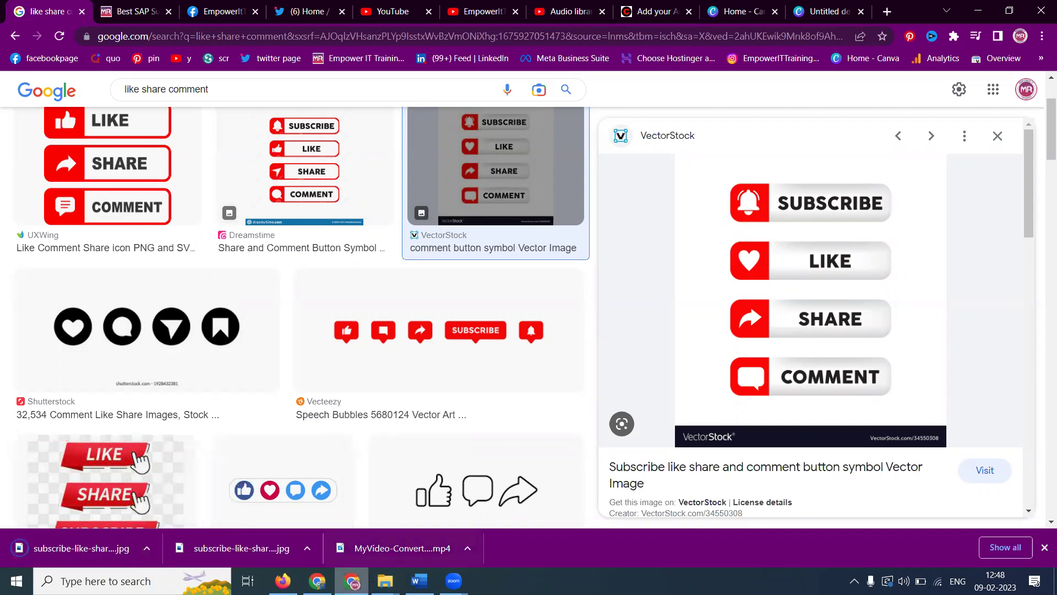
- Crop the VectorStock image to about 940px high in Paint, undoing a stray stroke, then close
mouse_move(384, 580)
click(628, 537)
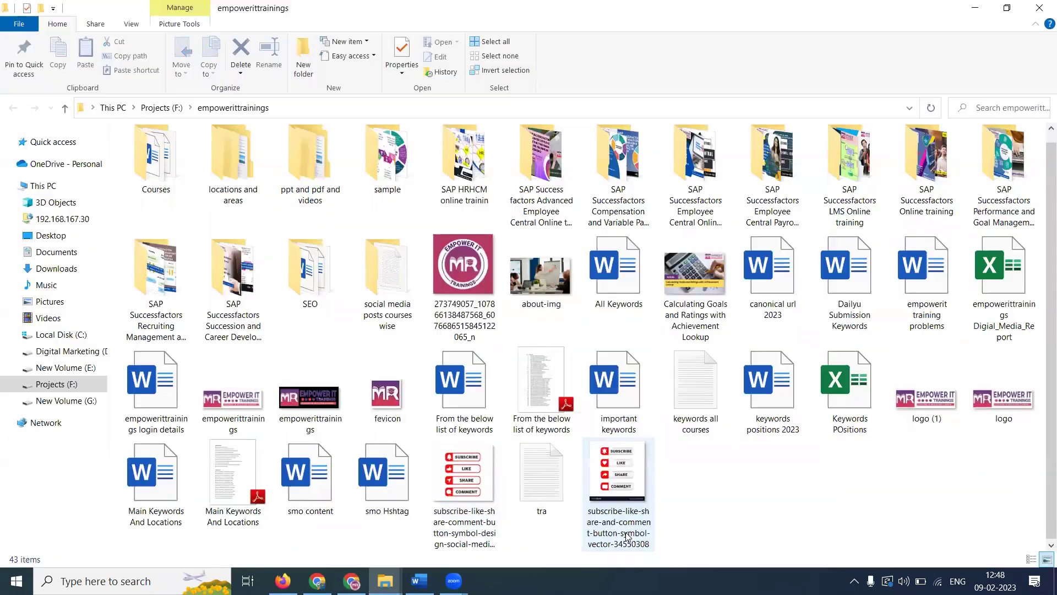
right_click(616, 485)
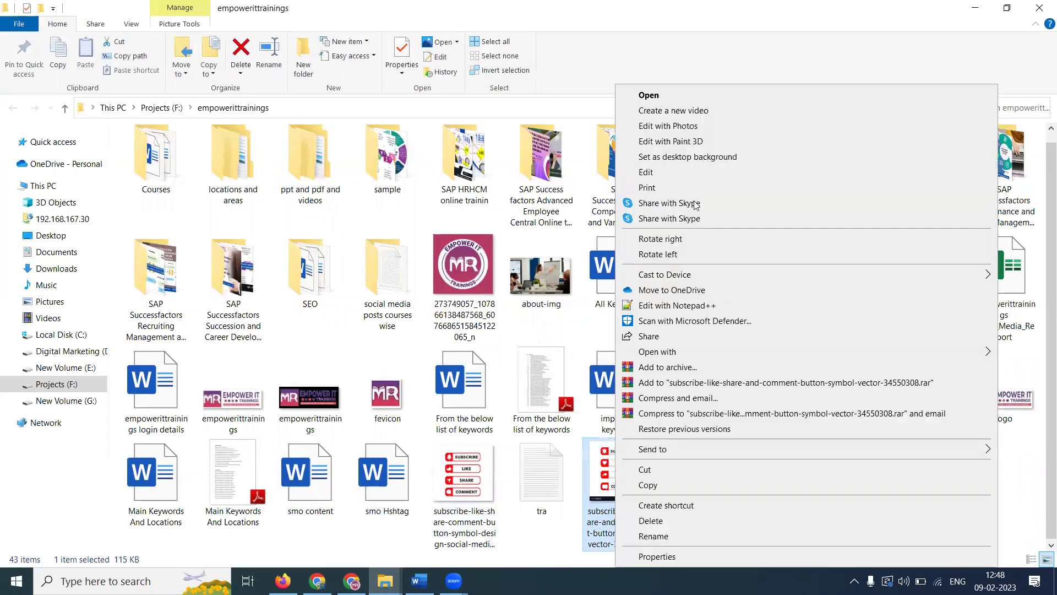
click(697, 173)
scroll(462, 187, down, 3)
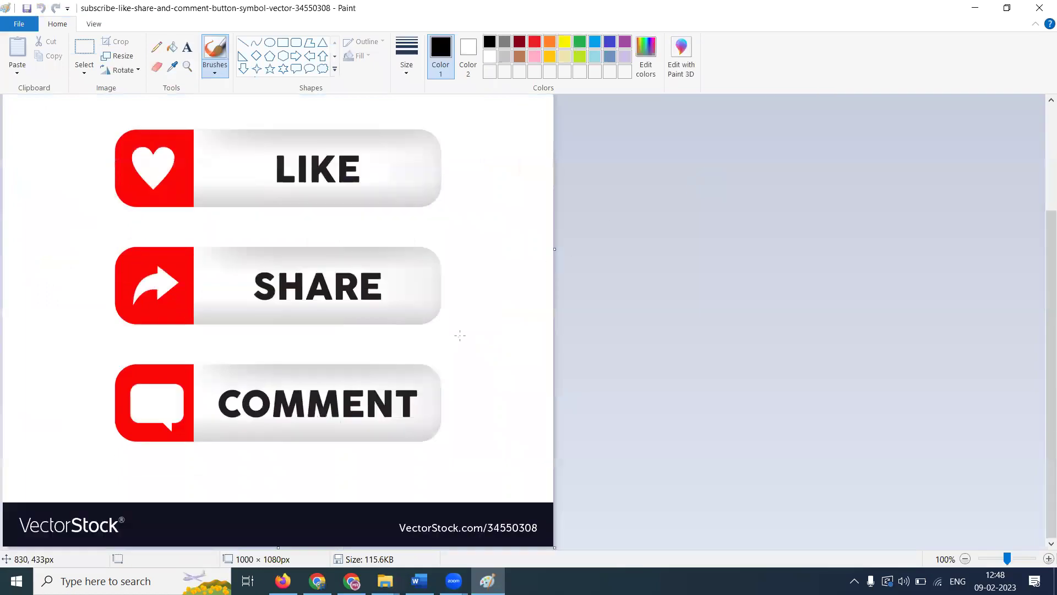
drag(281, 543, 285, 477)
key(ctrl+z)
click(84, 53)
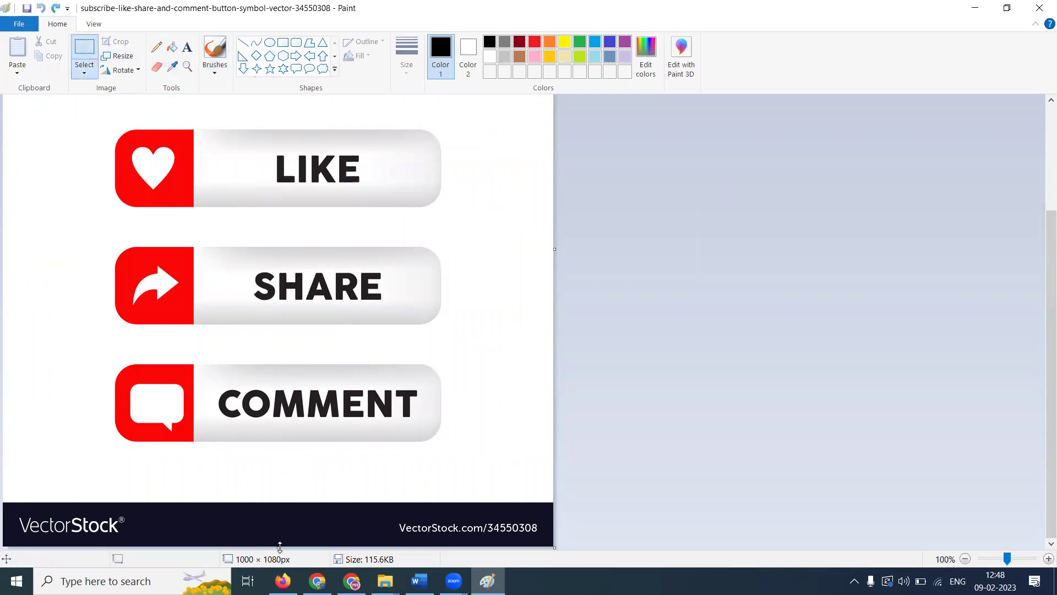
drag(287, 531, 296, 469)
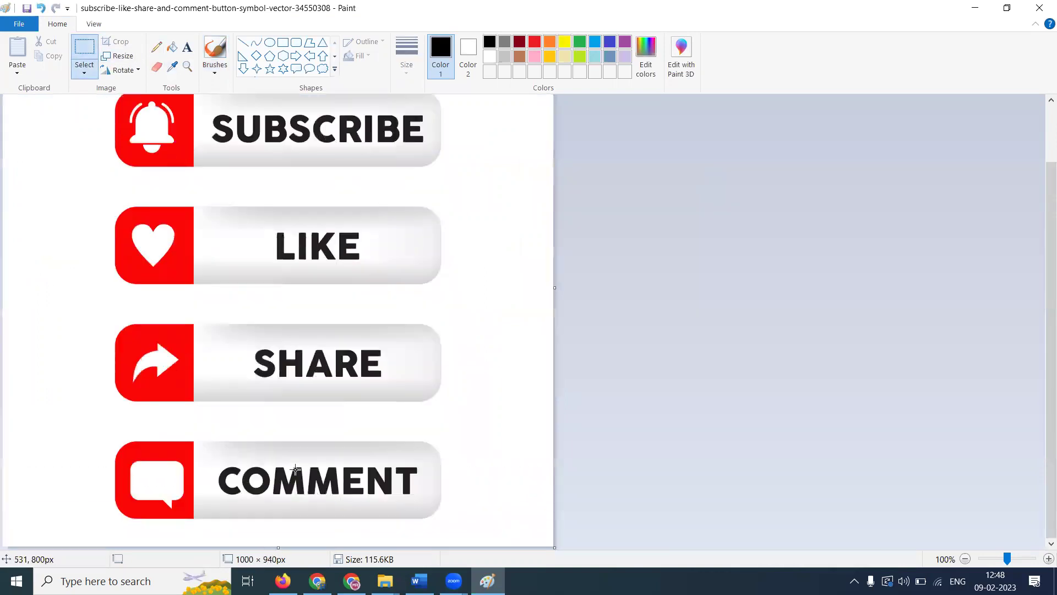
click(1039, 8)
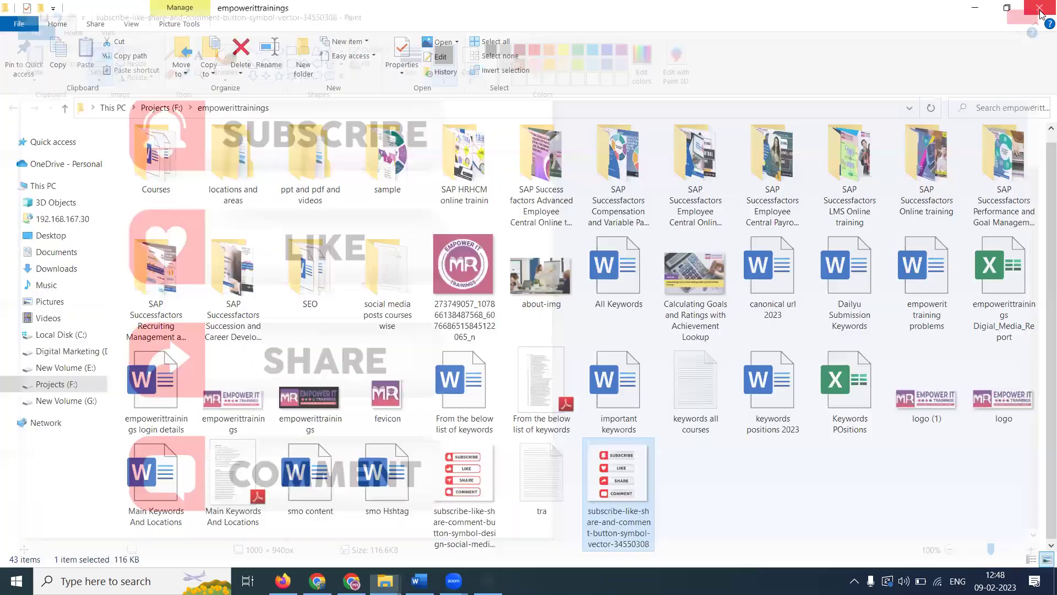
- Permanently delete the older duplicate subscribe image from the project folder
click(466, 500)
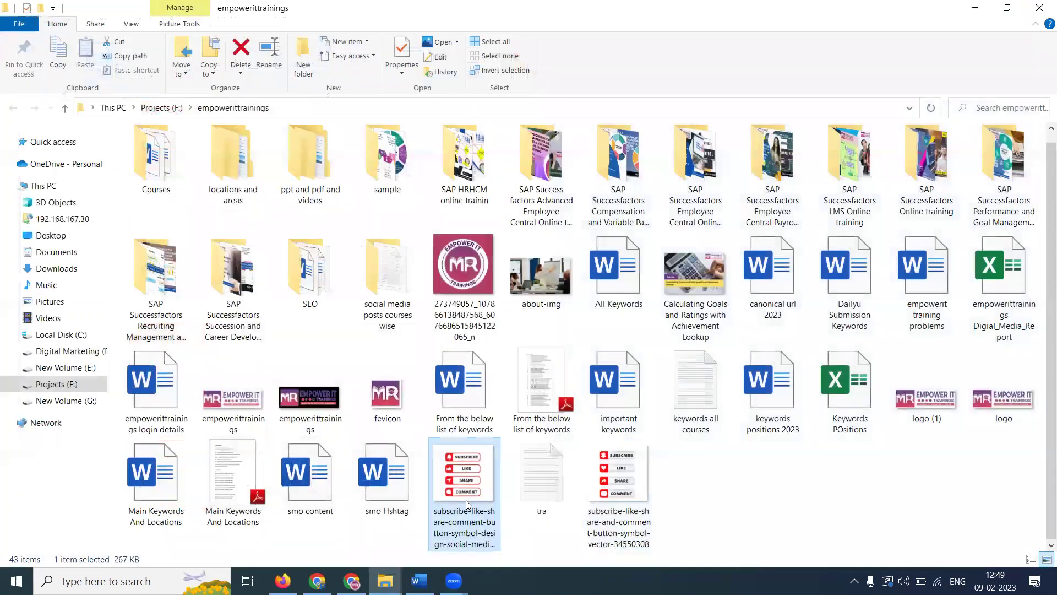
key(shift+Delete)
key(Return)
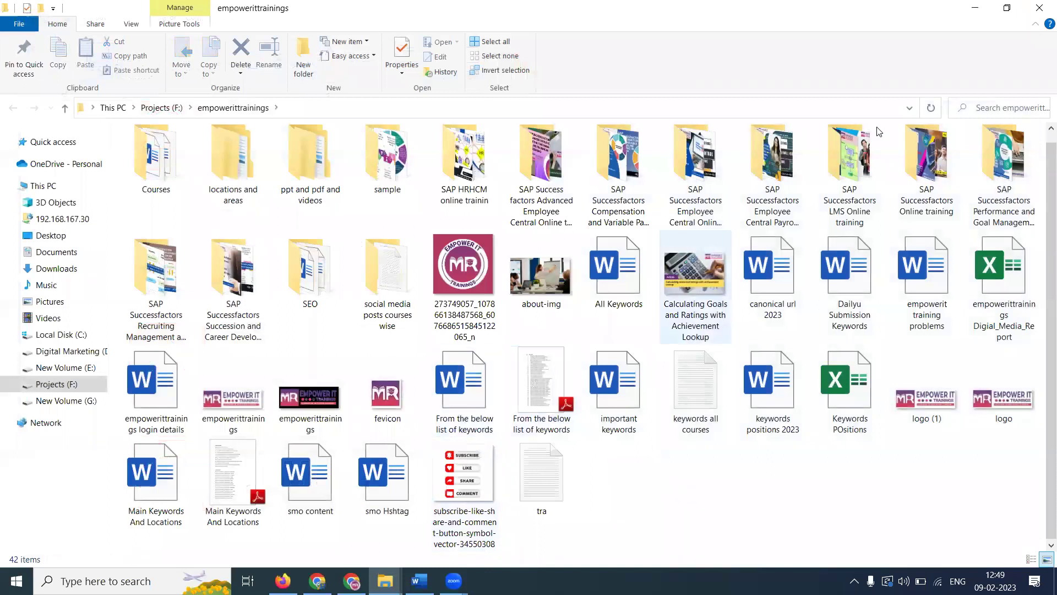
click(974, 8)
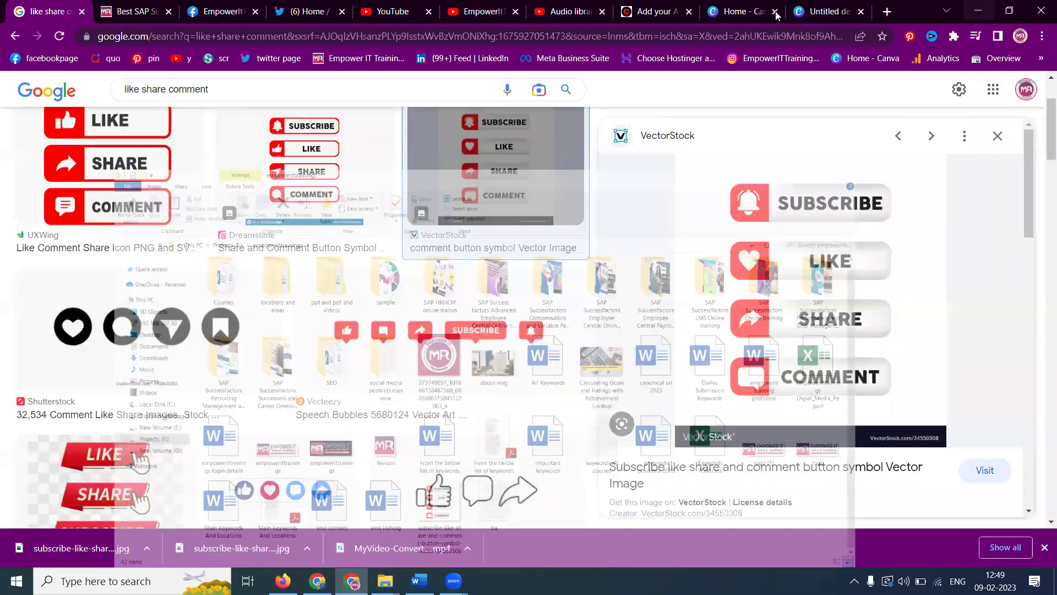
- Upload the trimmed button image to Canva from Projects (F:) > empowerittrainings
click(827, 12)
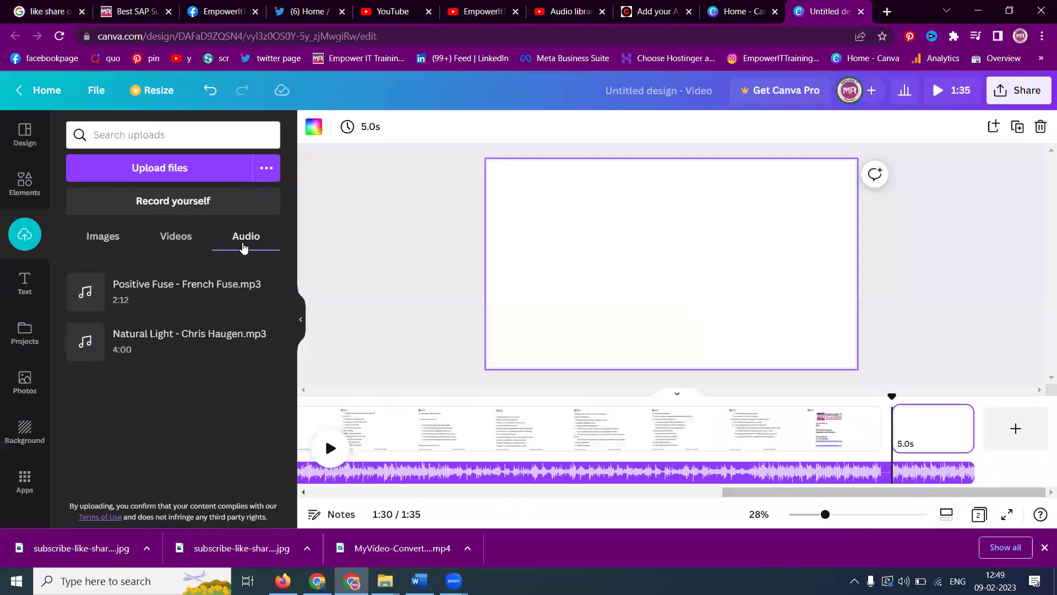
click(176, 169)
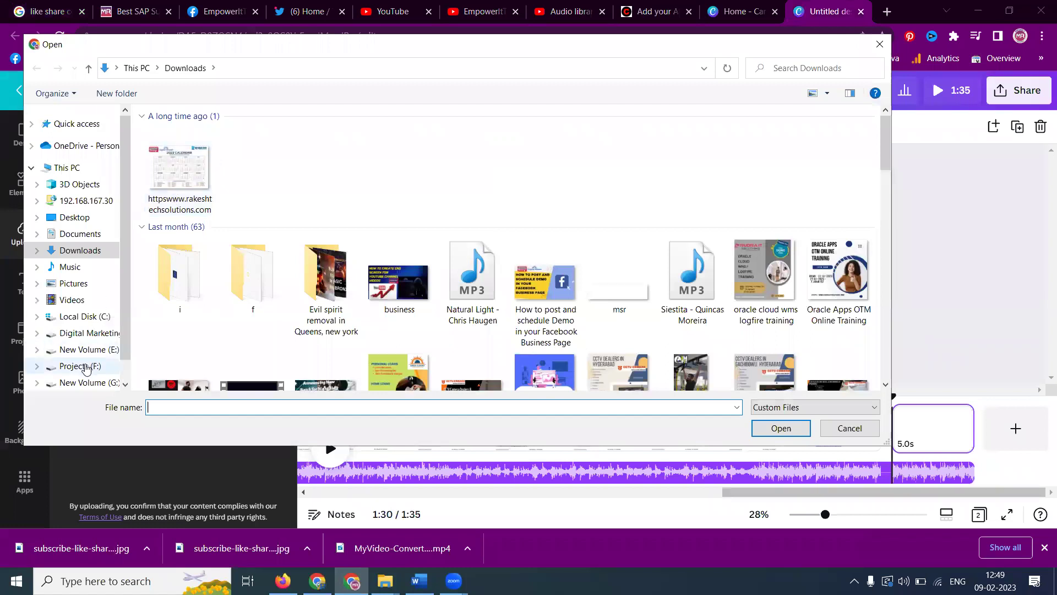
click(117, 367)
double_click(458, 268)
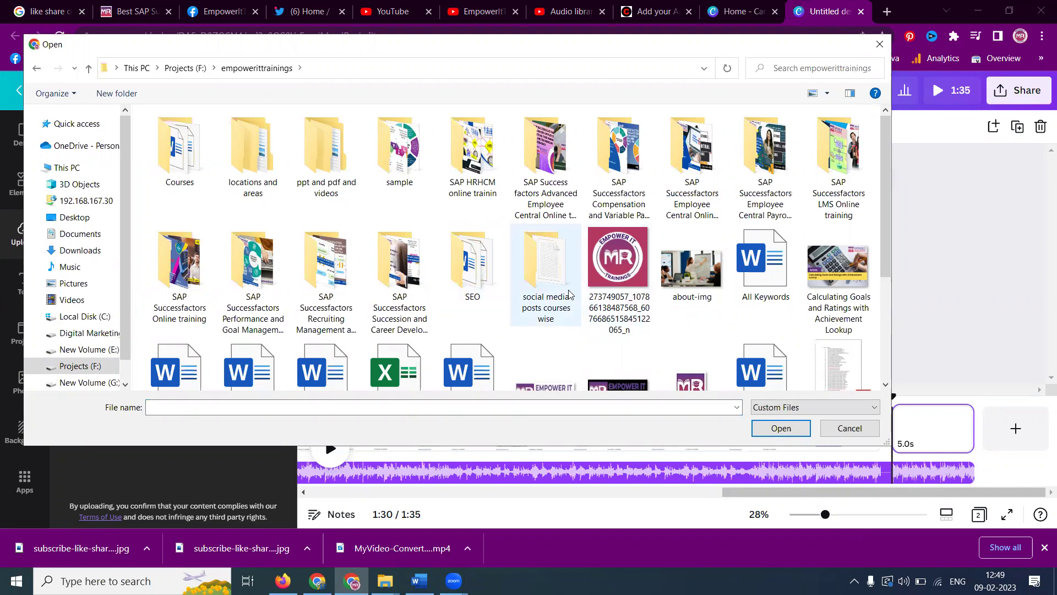
scroll(473, 225, down, 3)
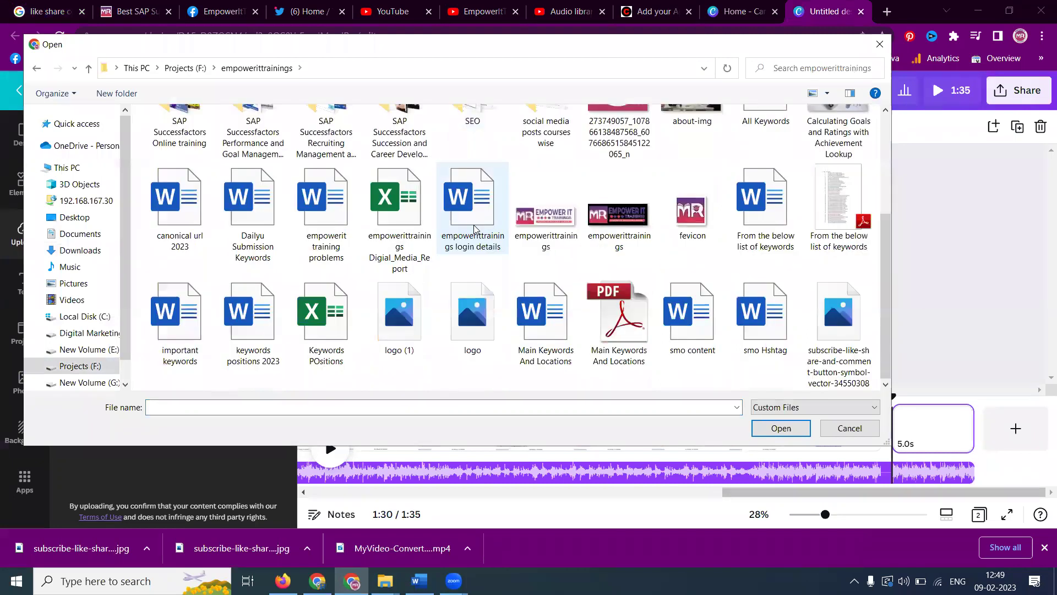
double_click(837, 323)
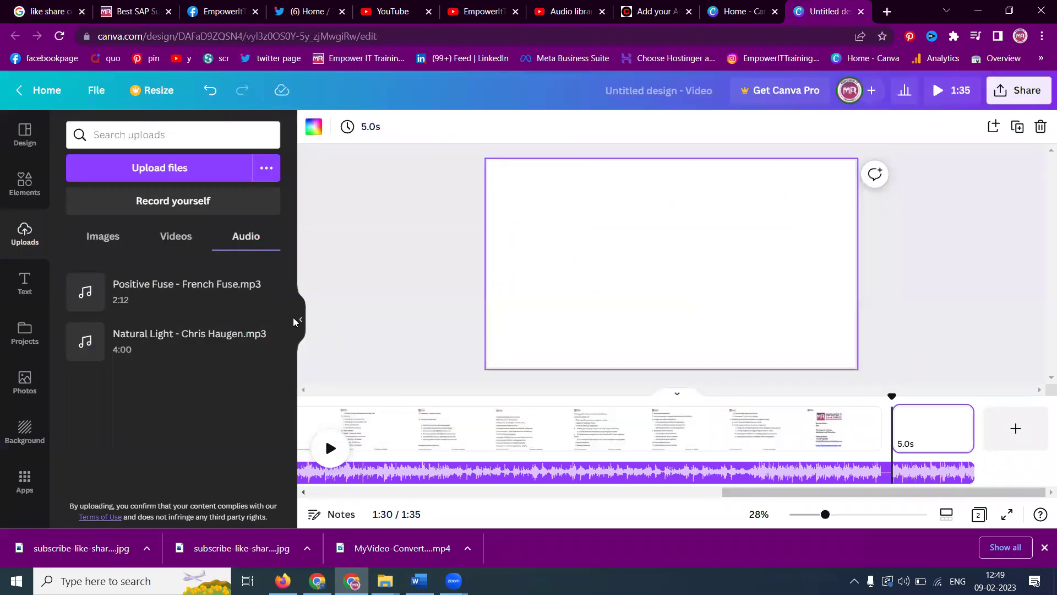
- Place the subscribe-like-share-comment buttons on the final page, enlarged and repositioned
click(131, 304)
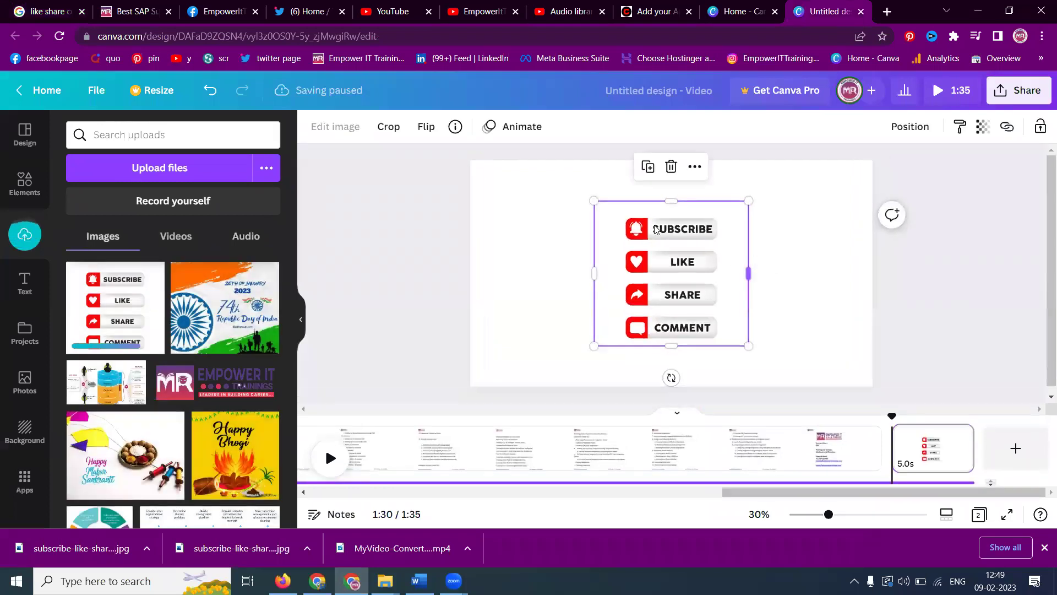
mouse_move(589, 199)
mouse_down()
mouse_move(497, 179)
mouse_move(538, 148)
mouse_up()
drag(618, 208, 552, 231)
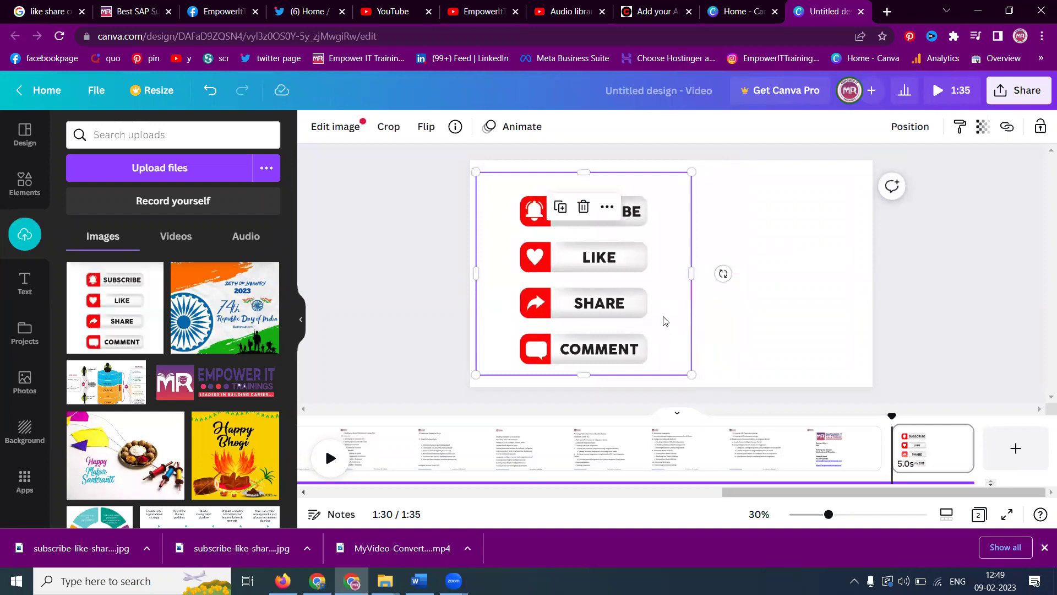
drag(666, 321, 707, 321)
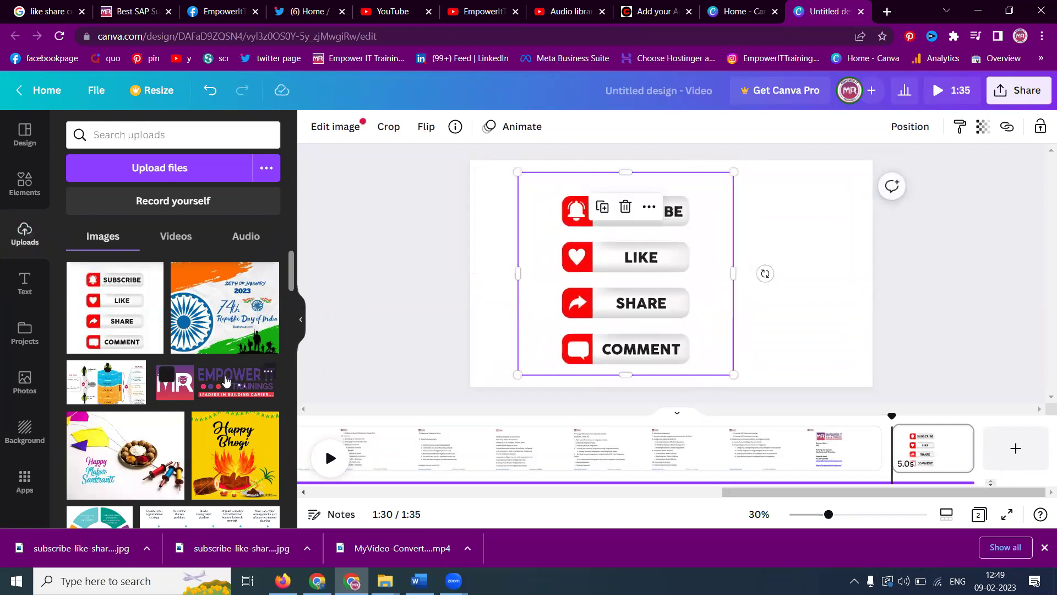
- Add the Empower IT Trainings logo, shrunk into the page's top-right corner
click(226, 380)
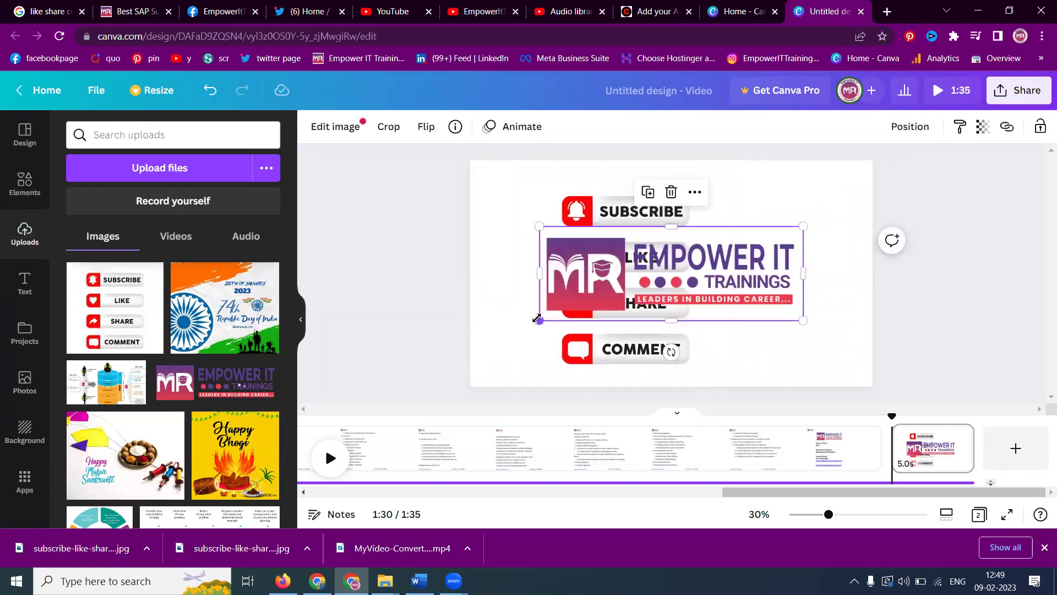
drag(537, 319, 732, 275)
mouse_move(806, 238)
mouse_down()
mouse_move(811, 188)
mouse_move(830, 161)
mouse_up()
drag(768, 193, 742, 206)
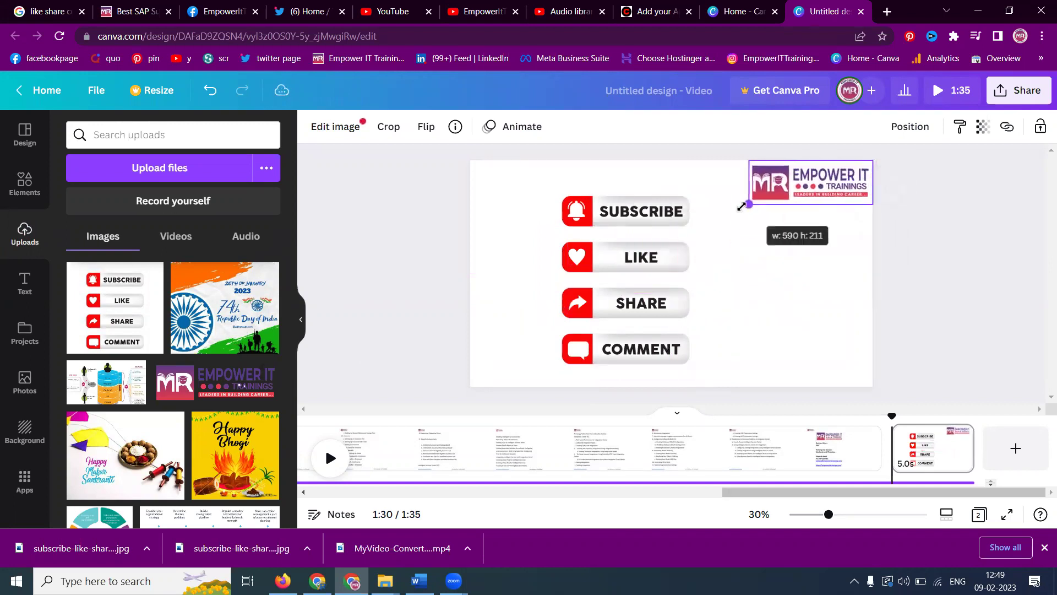
- Copy the empowerittrainings.com address from the company website tab
click(804, 320)
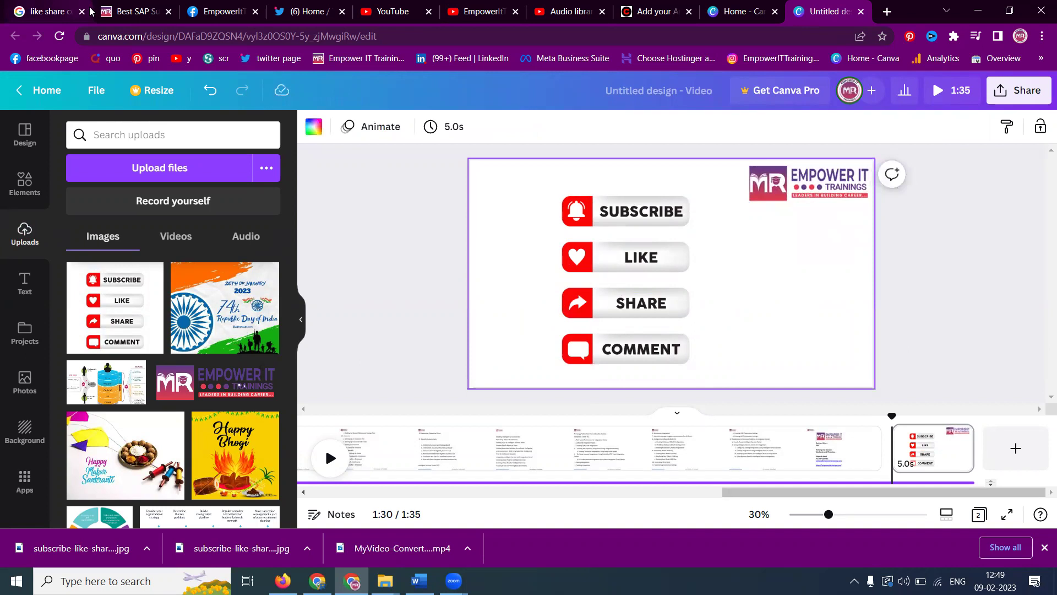
click(129, 12)
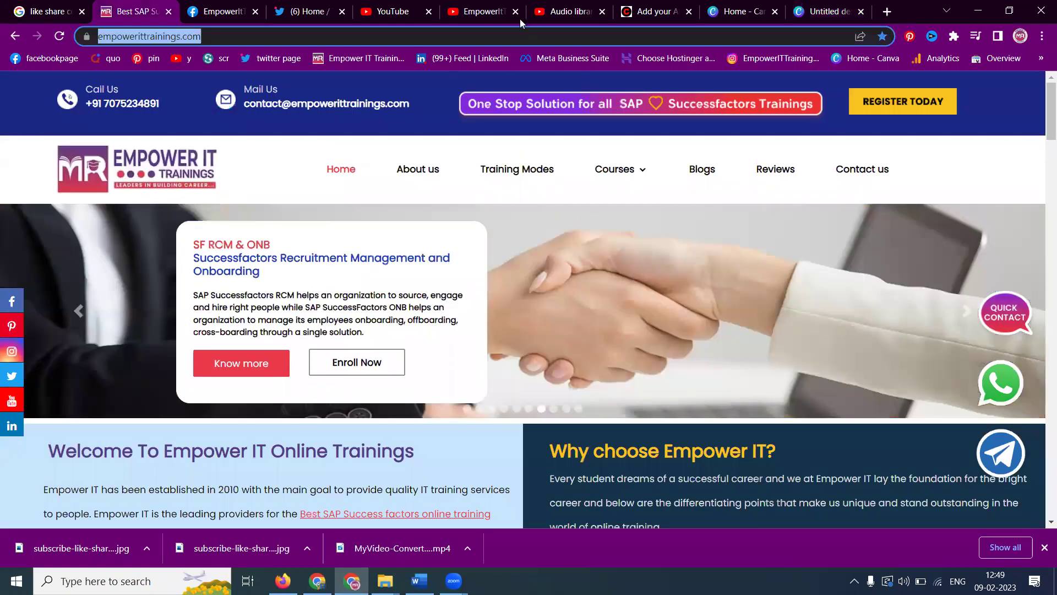
click(567, 12)
click(741, 11)
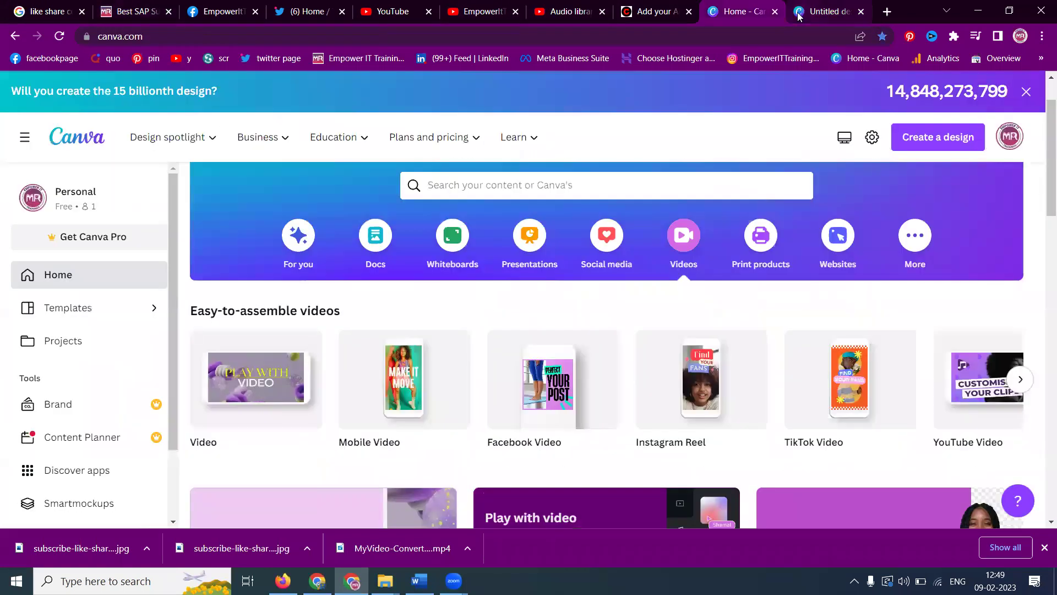
click(829, 11)
click(25, 283)
click(99, 279)
text(https://empowerittrainings.com/)
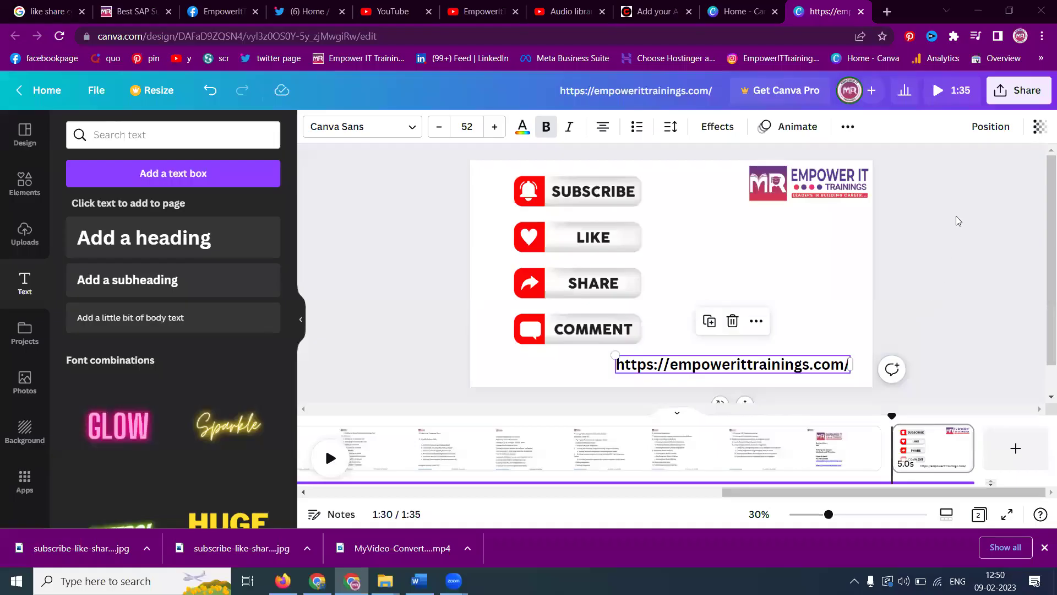
click(956, 216)
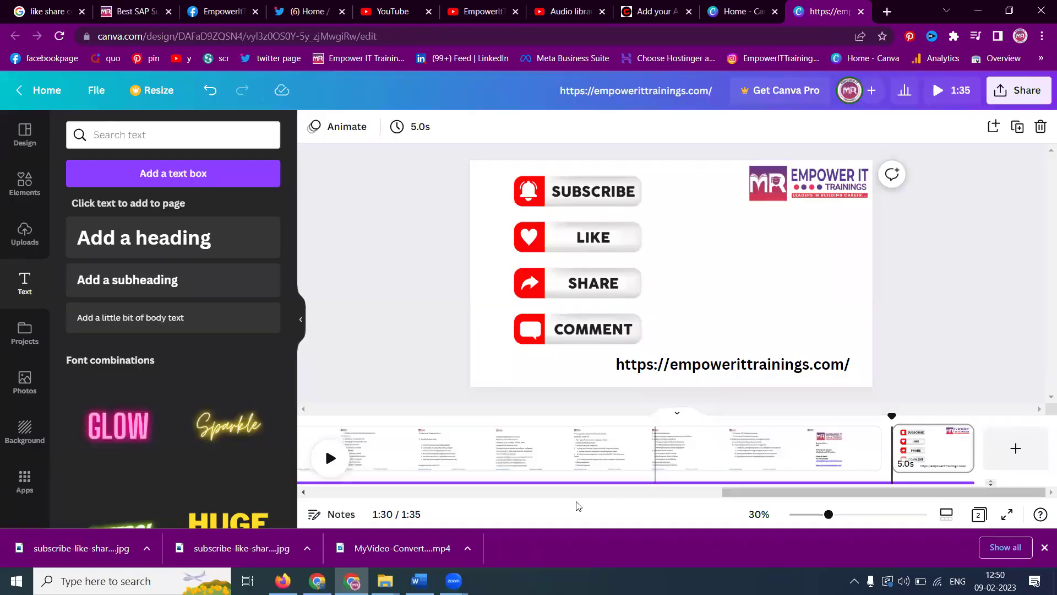
drag(764, 495, 325, 494)
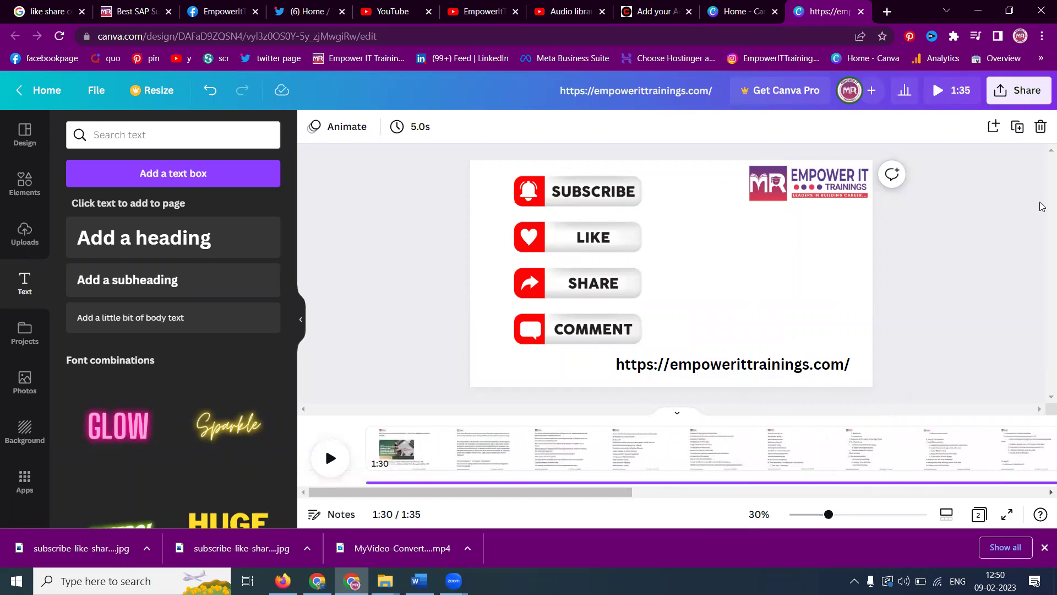
- Open the Share download settings but cancel, then scroll the timeline to its end
click(1011, 92)
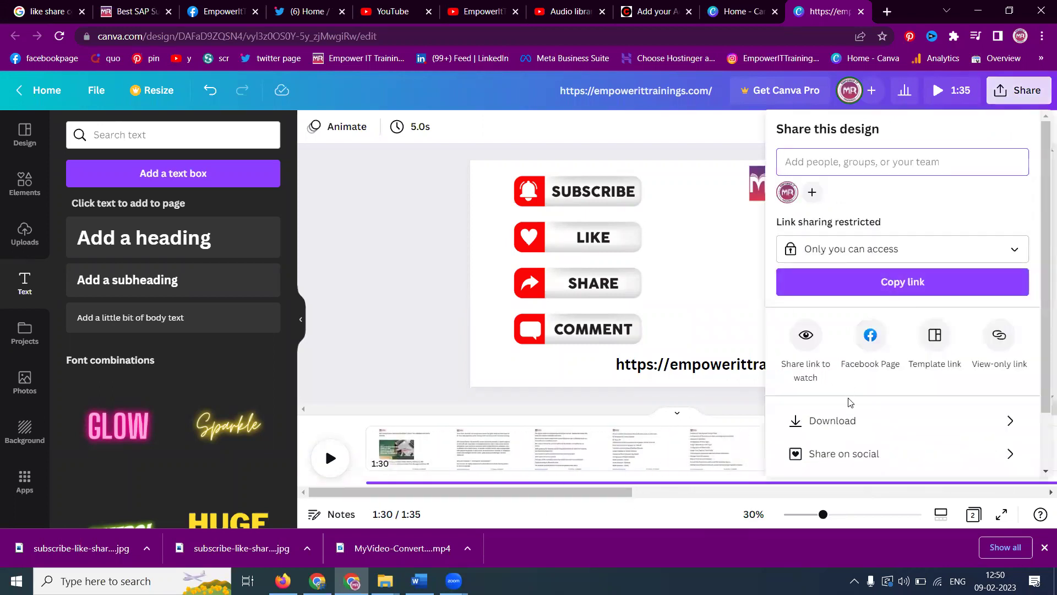
click(852, 418)
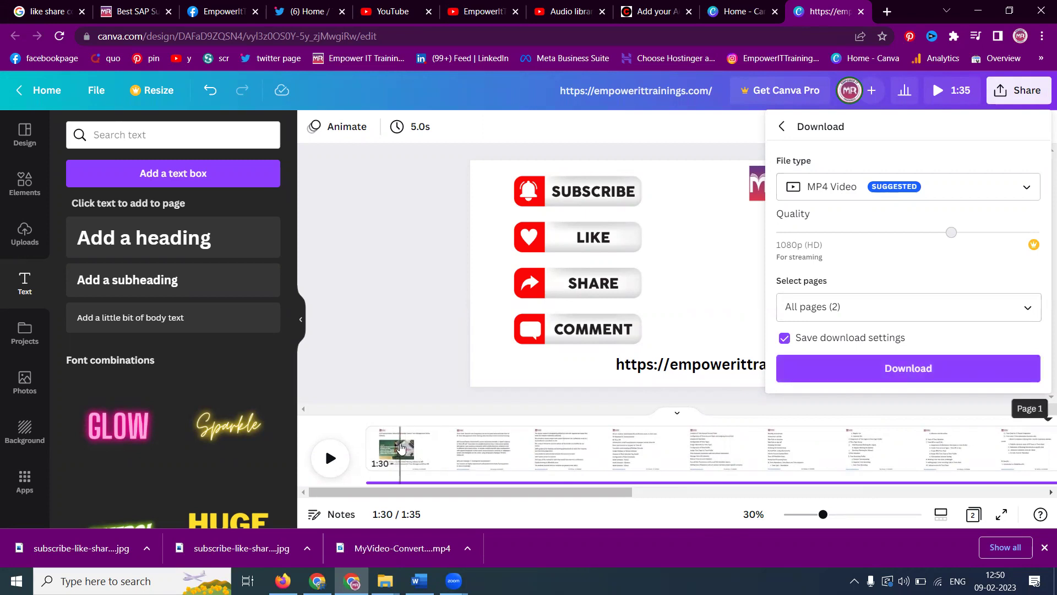
click(400, 448)
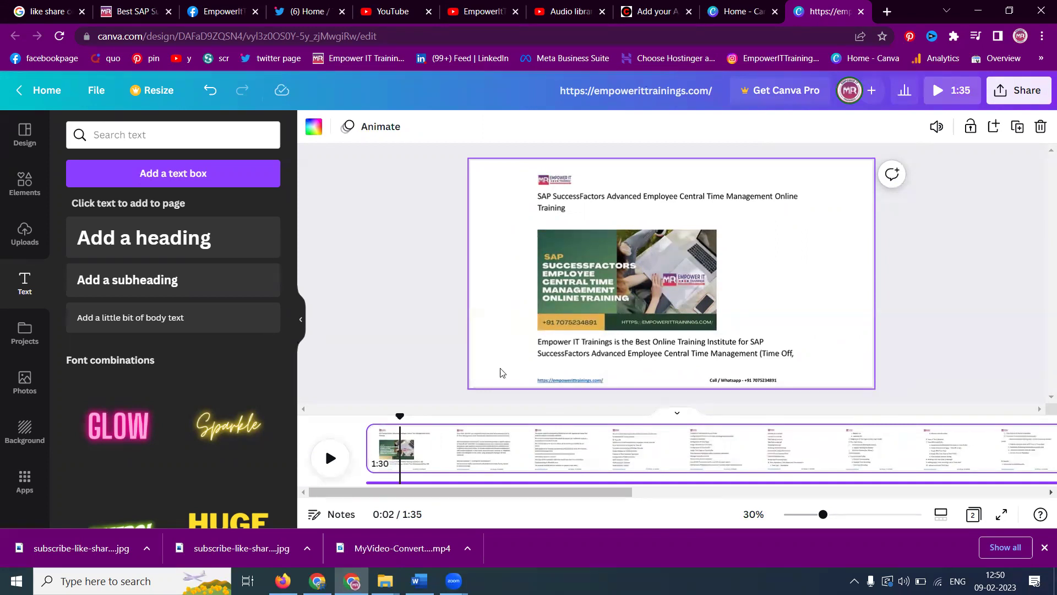
drag(608, 493, 800, 494)
scroll(908, 448, right, 5)
- Add a blank page and upload the SAP SuccessFactors banner from the Advanced Employee Central folder
click(1014, 449)
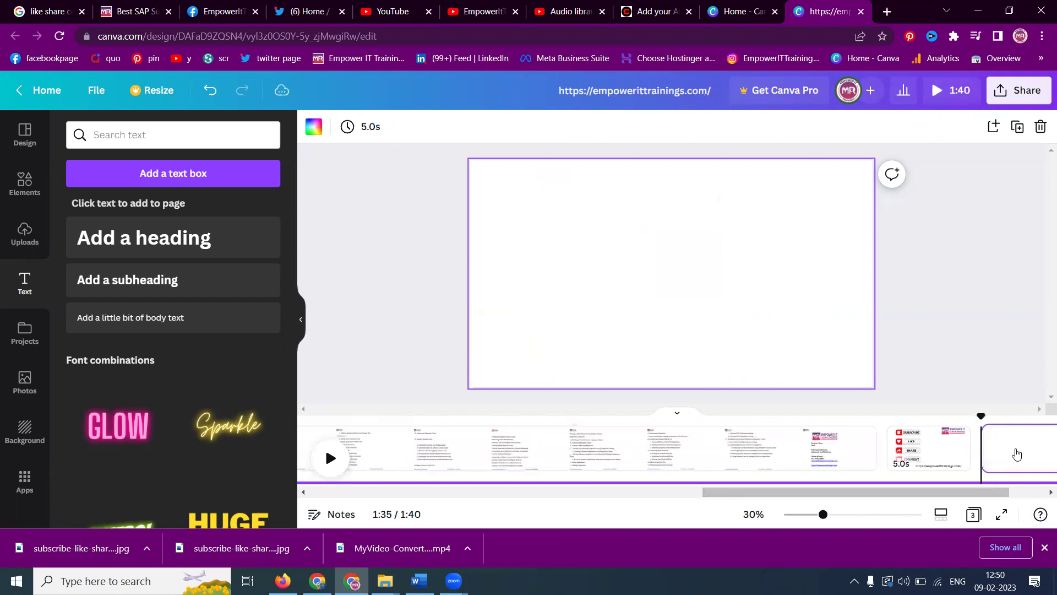
click(24, 234)
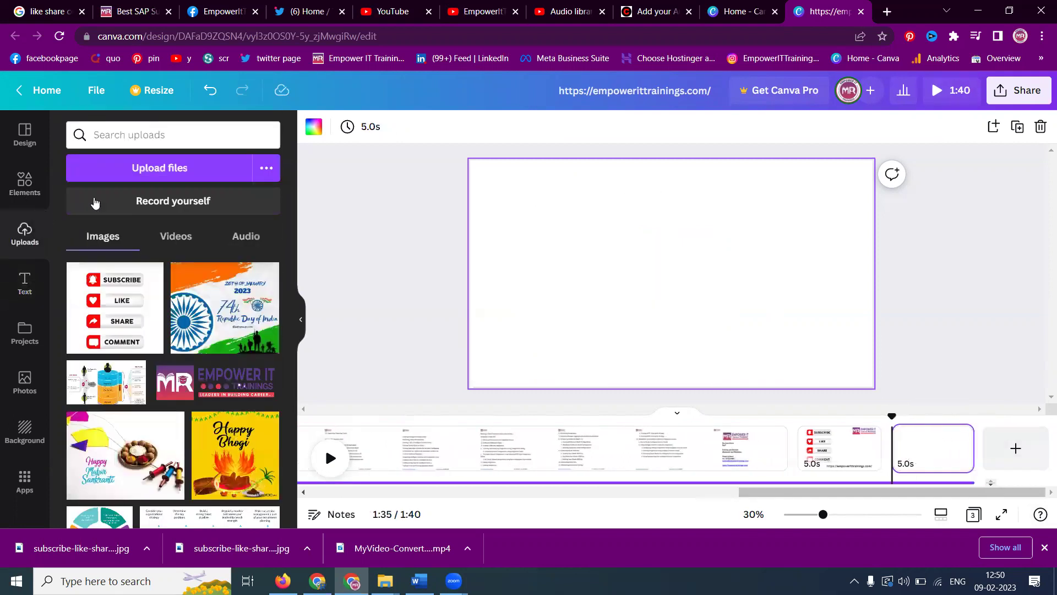
click(159, 168)
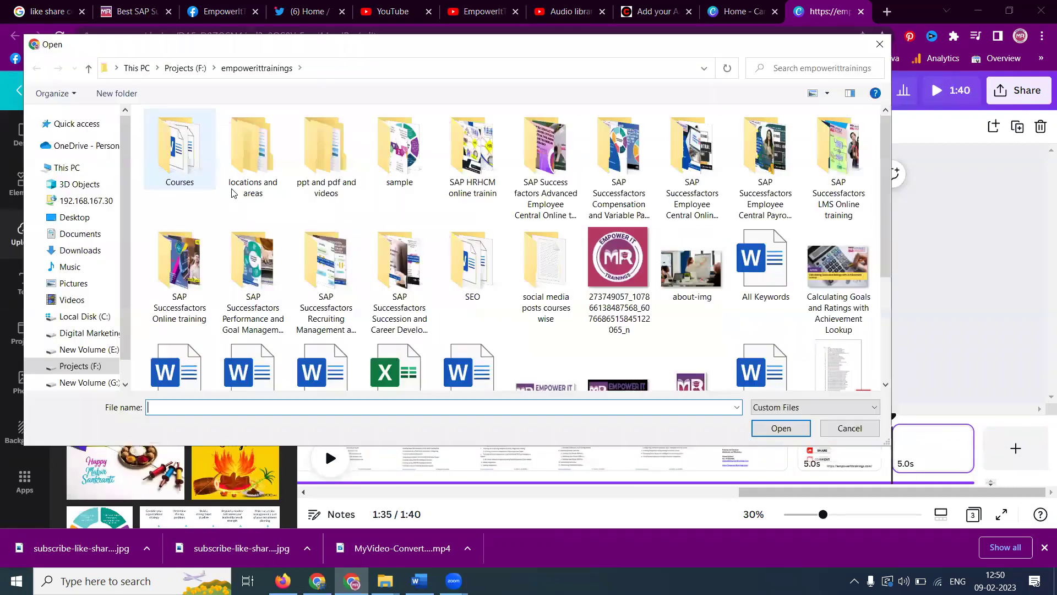
double_click(559, 164)
right_click(509, 189)
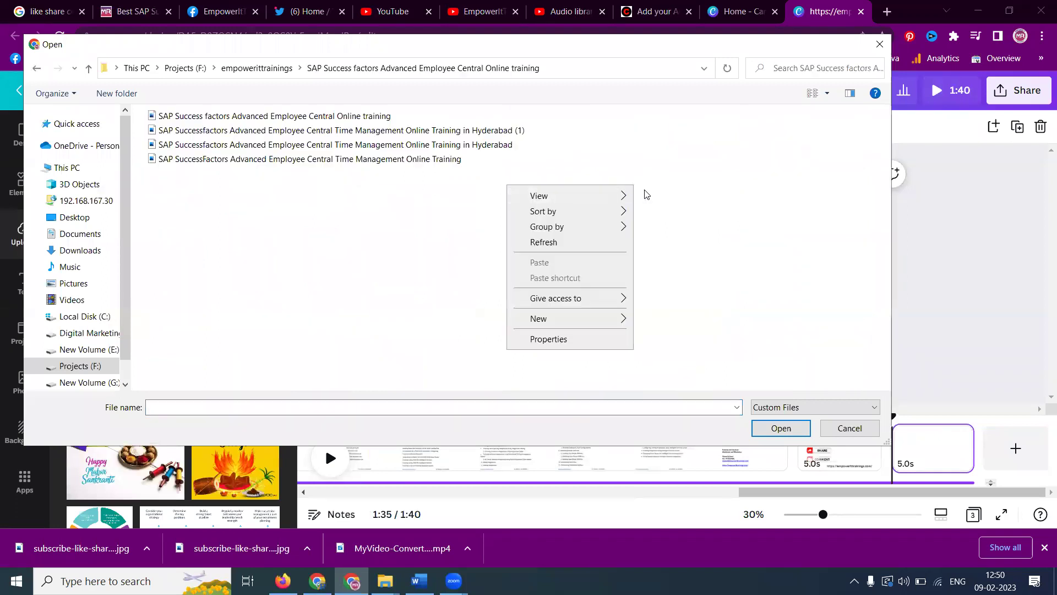
click(655, 215)
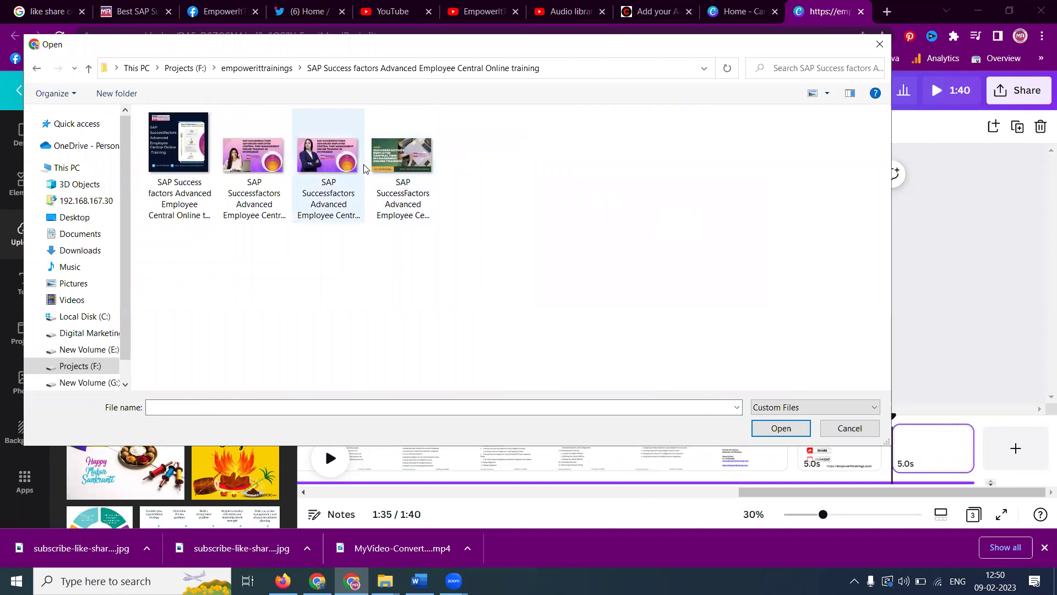
double_click(401, 155)
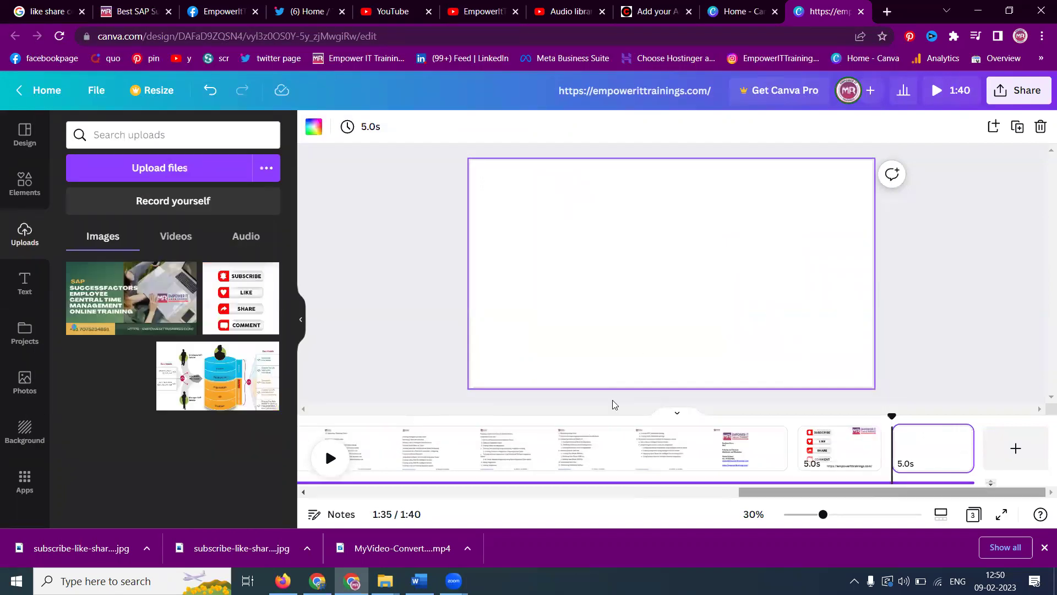
- Set the banner as the page background and move that page to the video's start
right_click(623, 268)
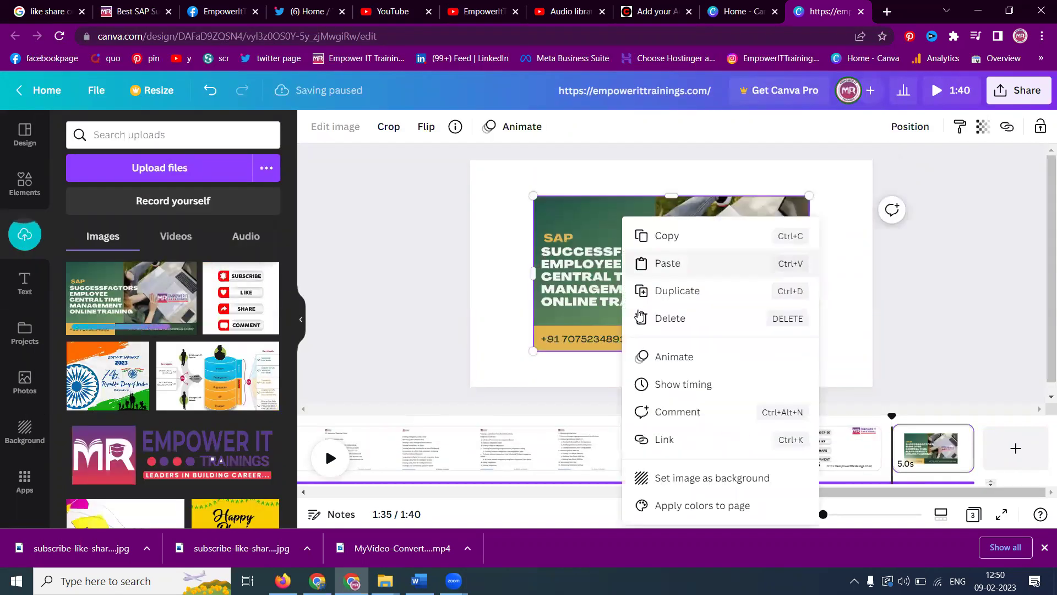
click(698, 487)
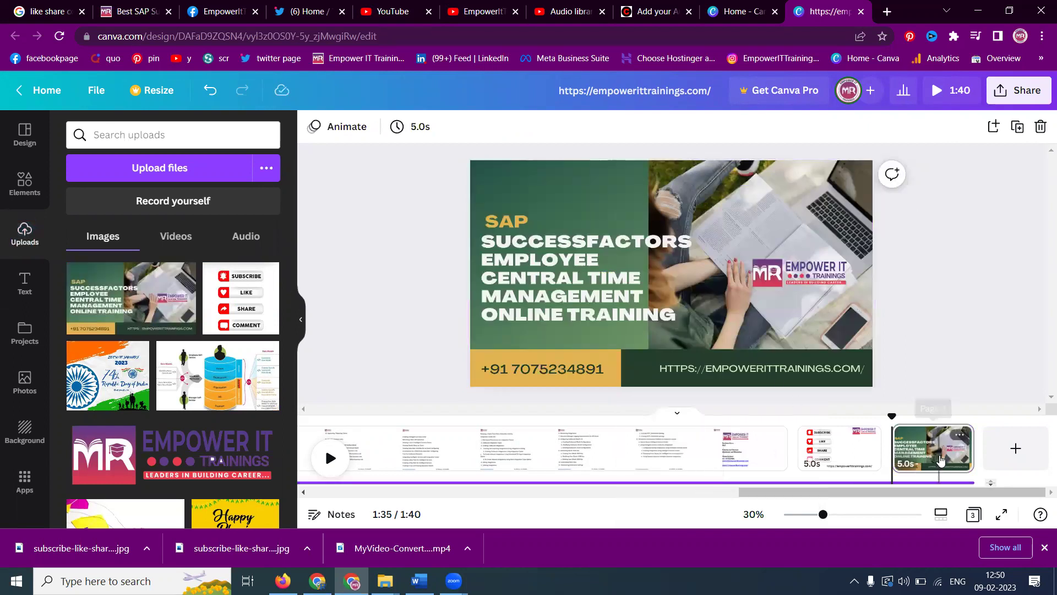
mouse_move(936, 456)
mouse_down()
mouse_move(651, 470)
mouse_move(358, 462)
mouse_up()
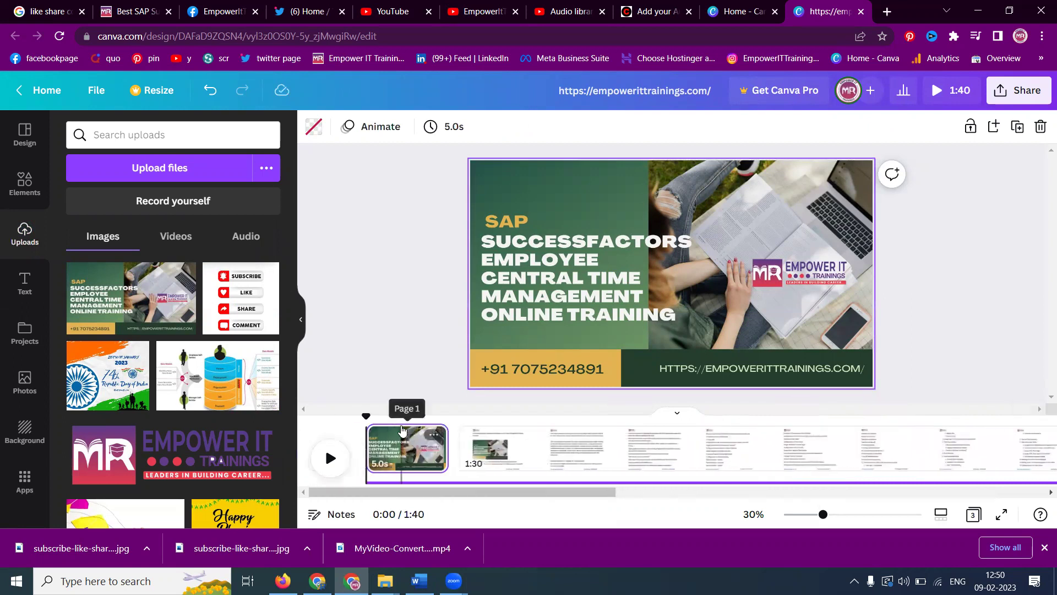
mouse_move(407, 448)
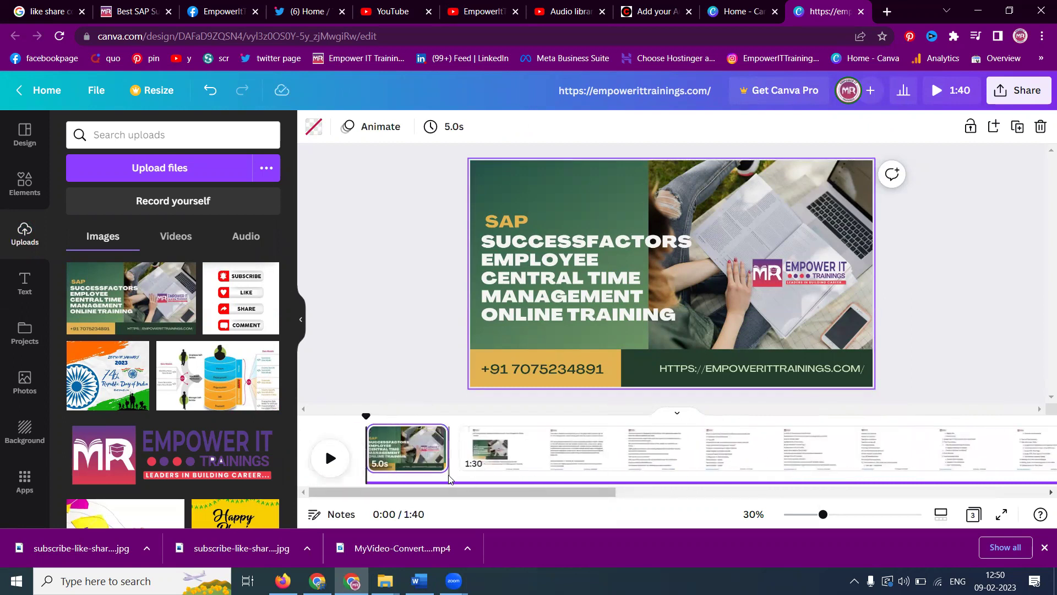
- Play and pause the new opening, then download the full 1:40 design as an MP4 video
click(328, 459)
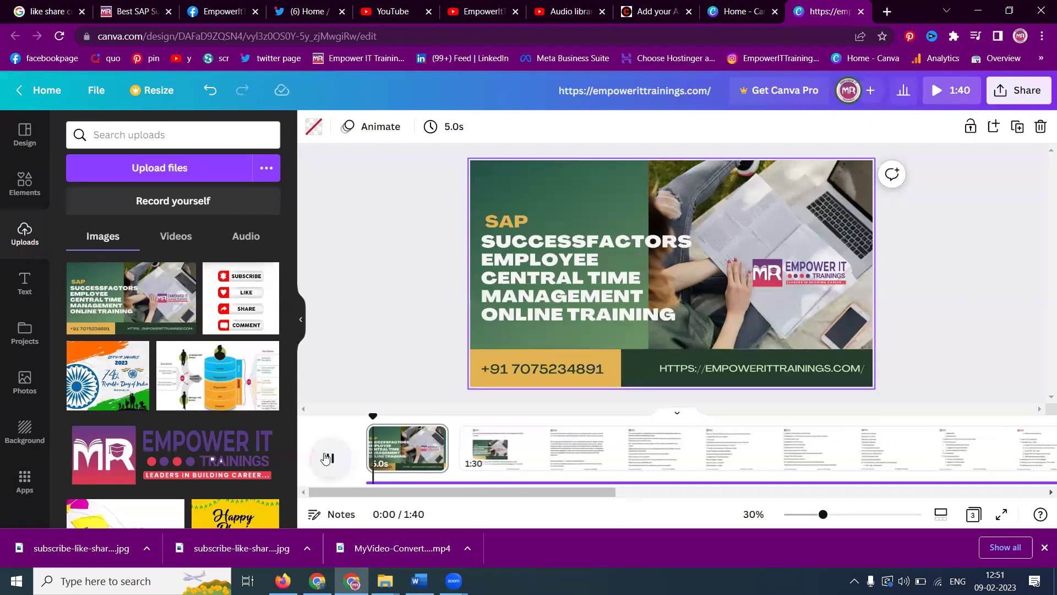
click(326, 458)
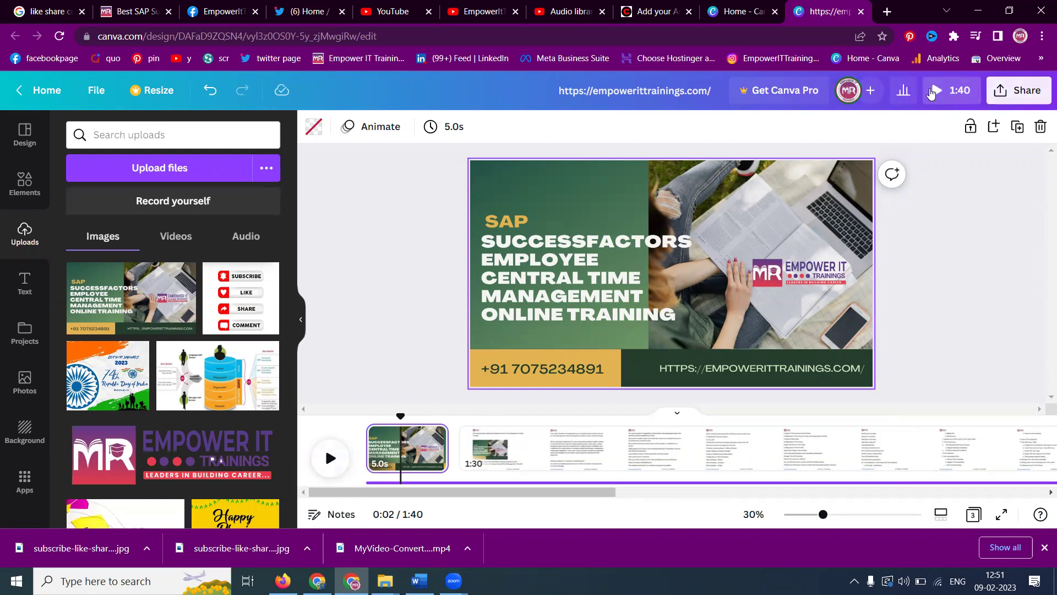
click(1019, 90)
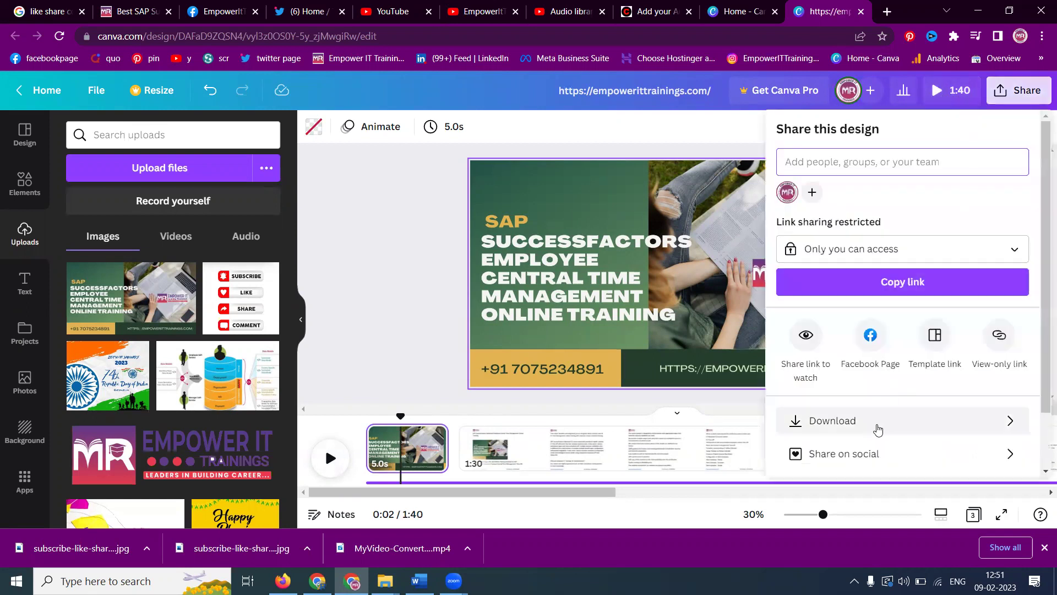
click(878, 424)
click(860, 364)
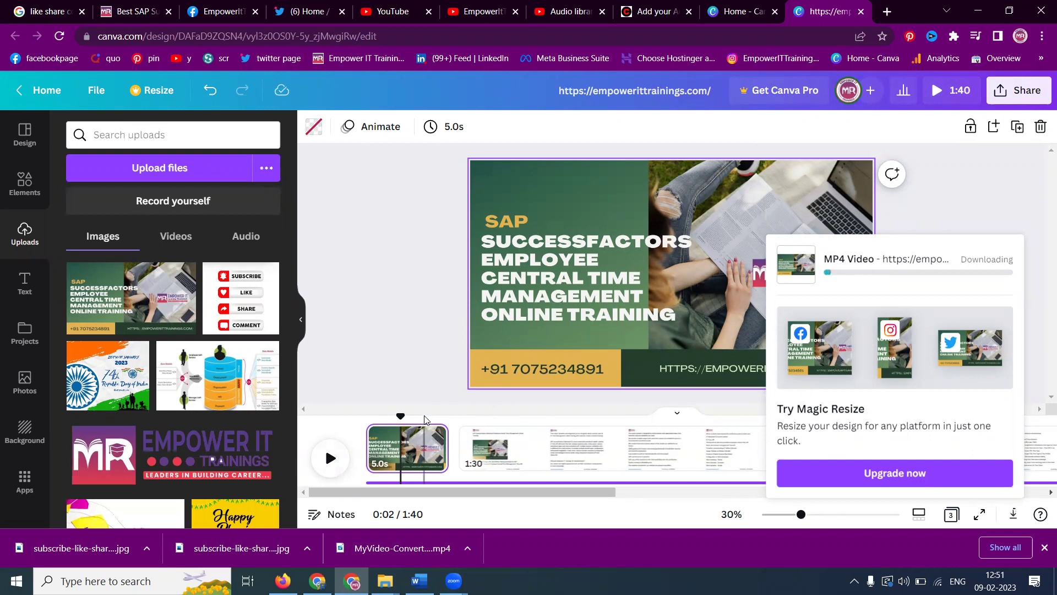
mouse_move(496, 447)
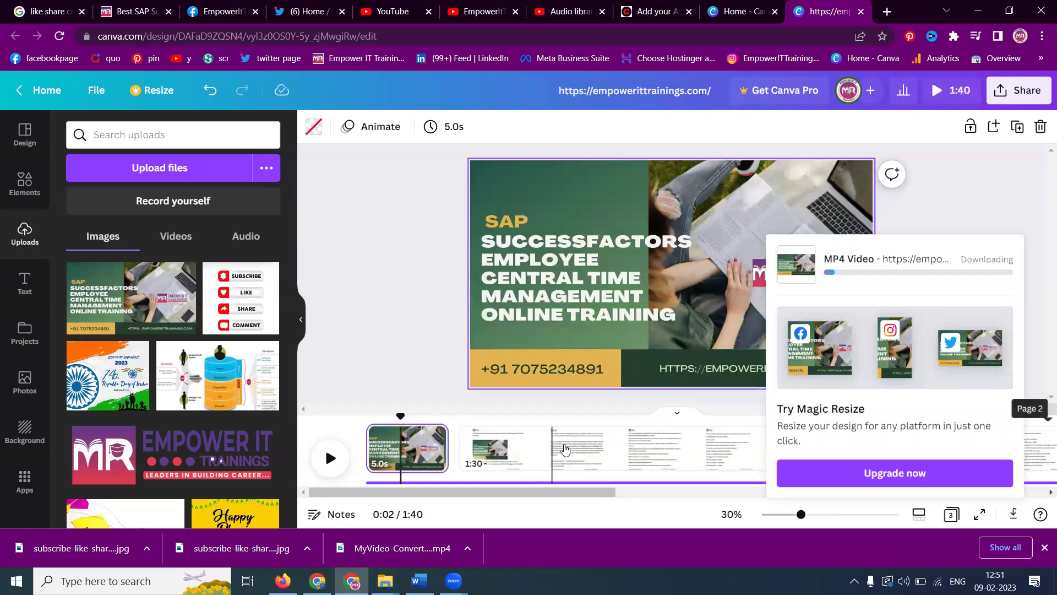
click(564, 449)
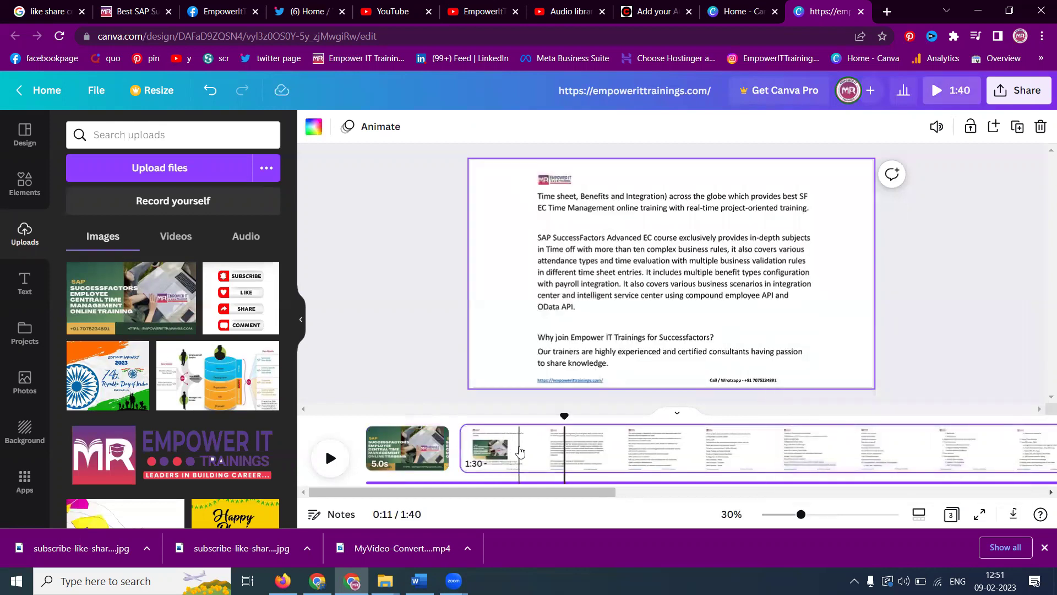
- Move the playhead to 0:08, check the MP4 download's progress, then switch to the Empower IT tab
click(518, 448)
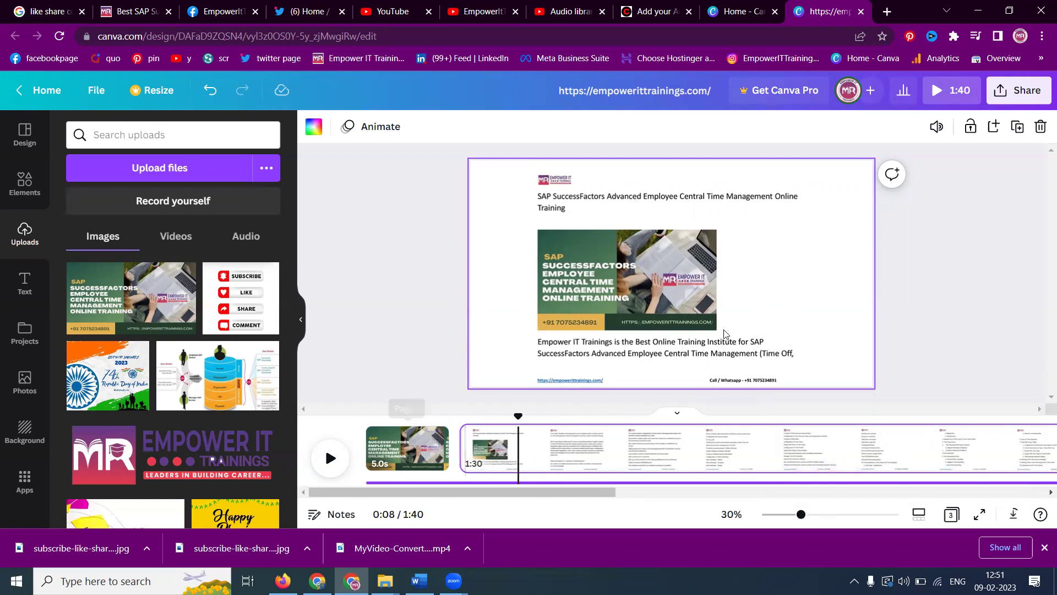
click(1016, 518)
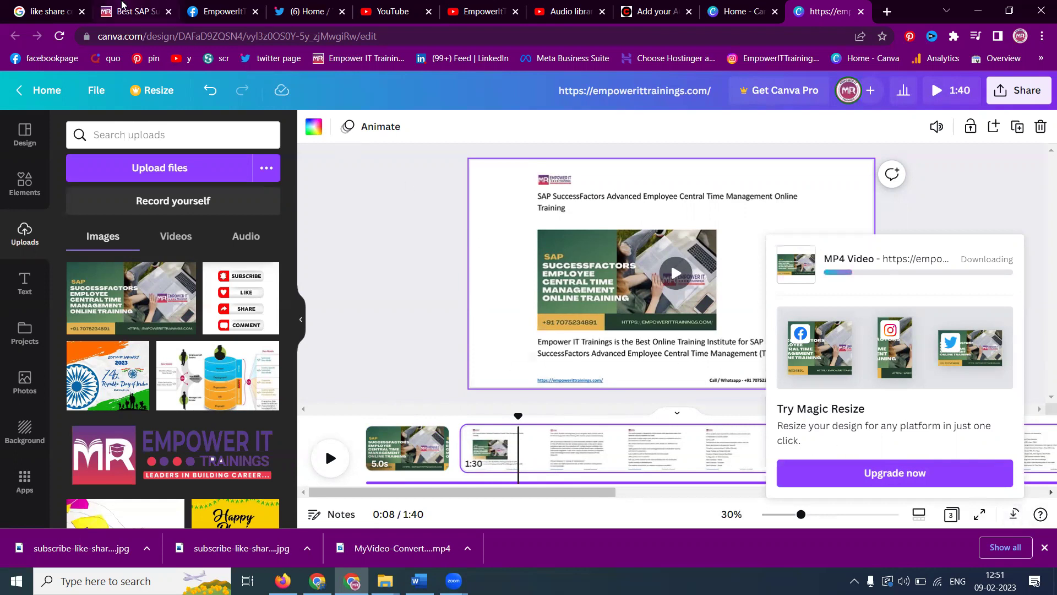
click(133, 11)
mouse_move(619, 168)
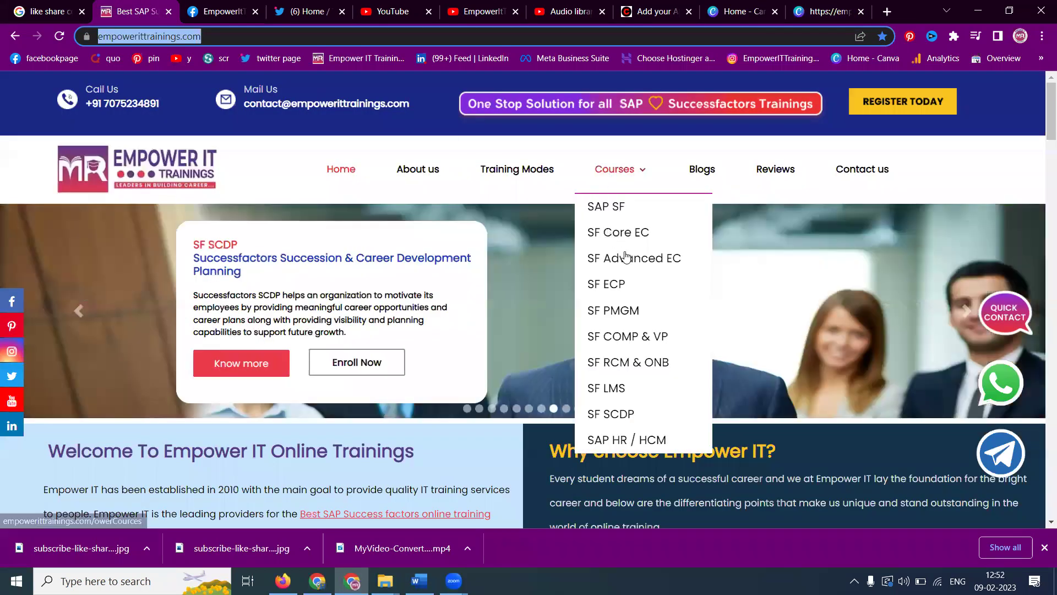
- View the SF Advanced EC course page on Empower IT, then go back to the Canva tab
click(625, 256)
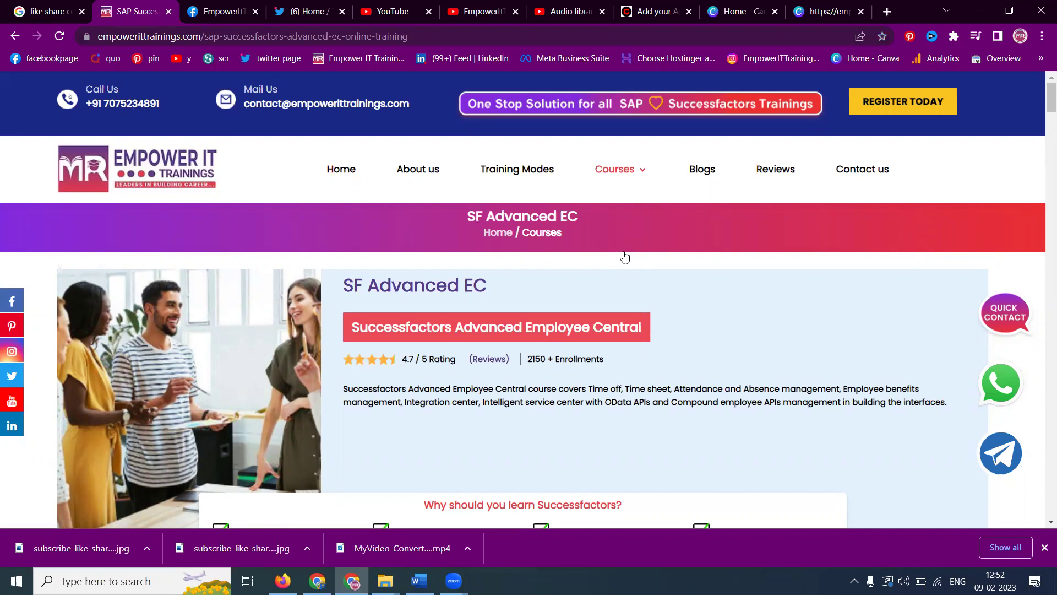
click(788, 5)
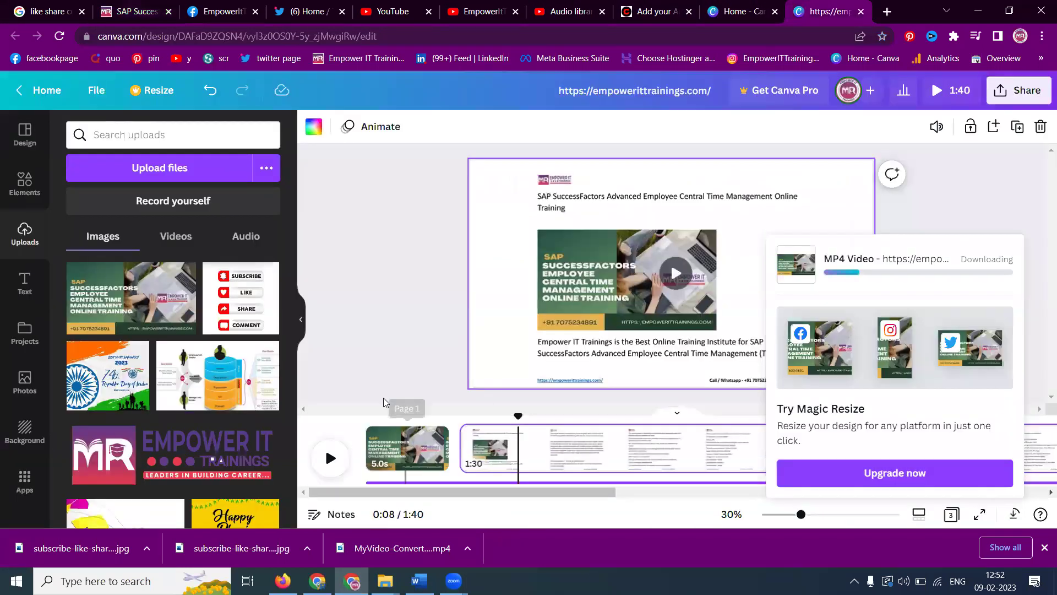
- Rewind the playhead to 0:00, recheck the MP4 download, then switch to the YouTube videos window
click(374, 384)
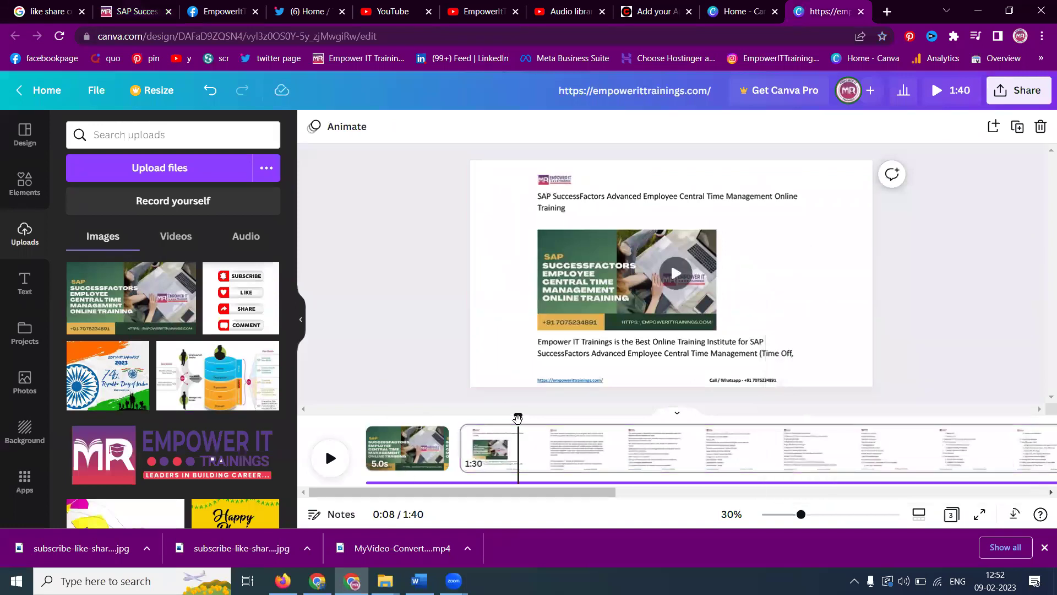
drag(517, 418, 363, 417)
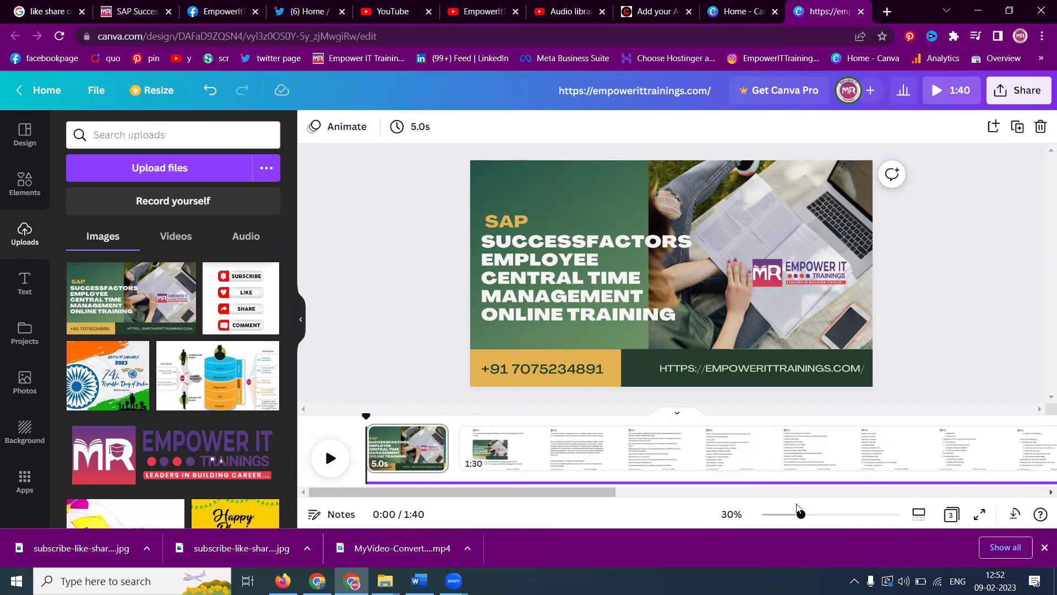
click(1018, 513)
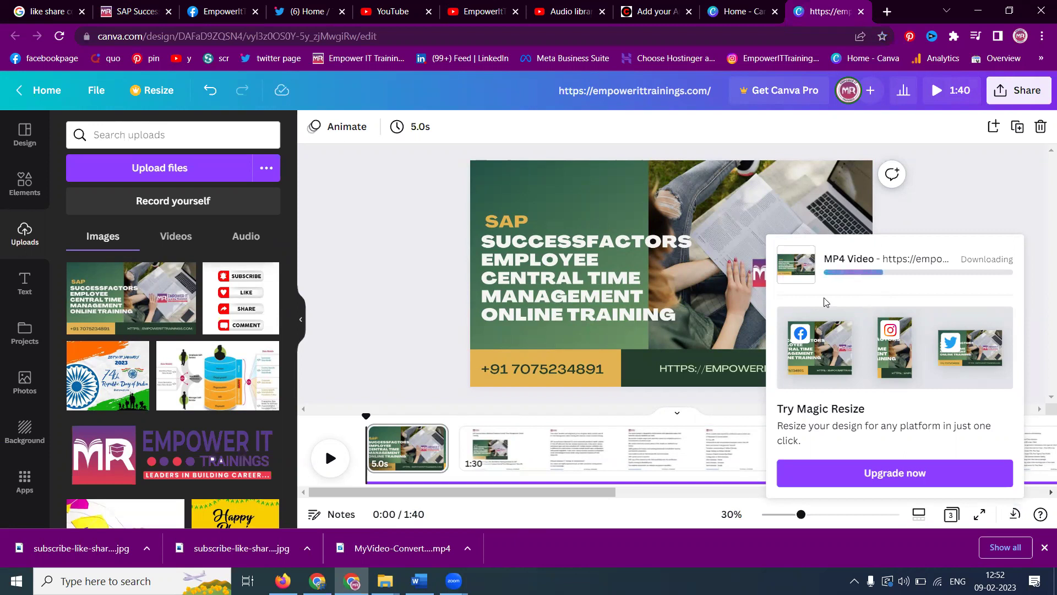
click(317, 581)
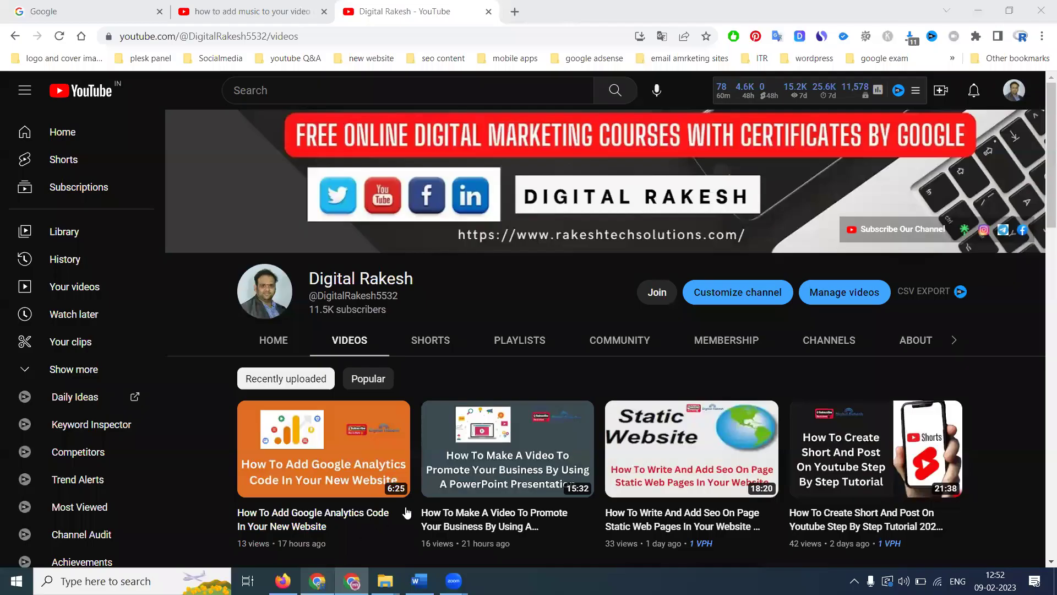